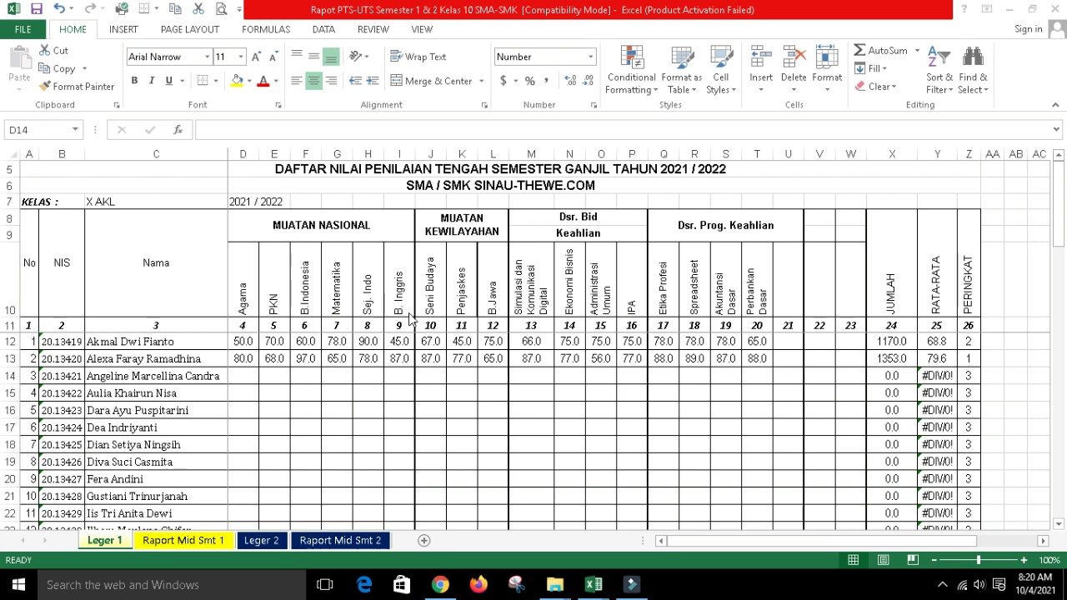
# Look over the student report card on the Raport Mid Smt 1 sheet, then return to the Leger 1 sheet
pyautogui.click(190, 542)
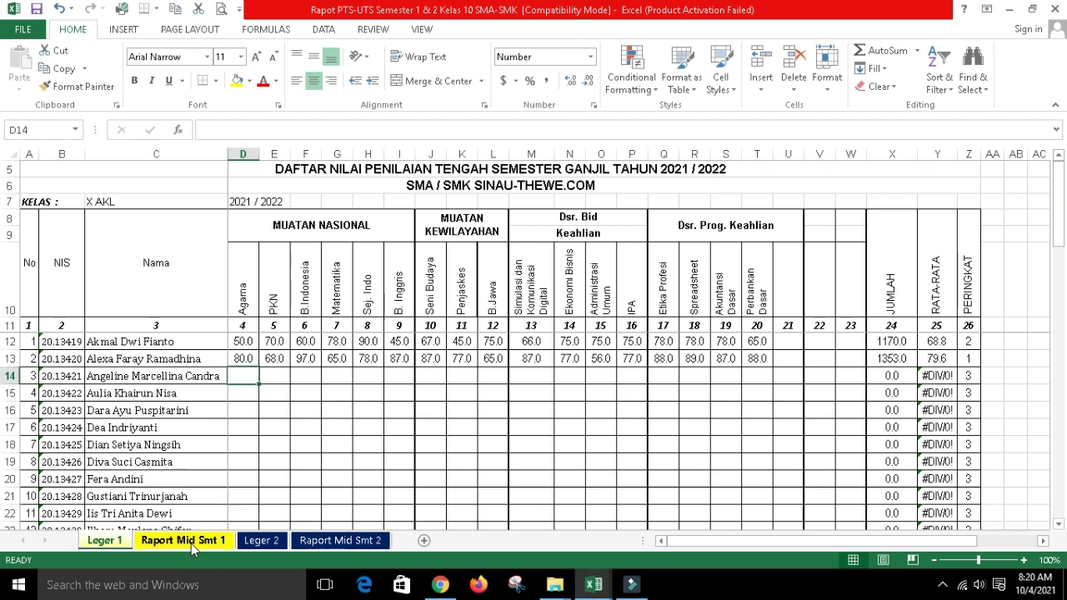
pyautogui.scroll(-5, 417, 400)
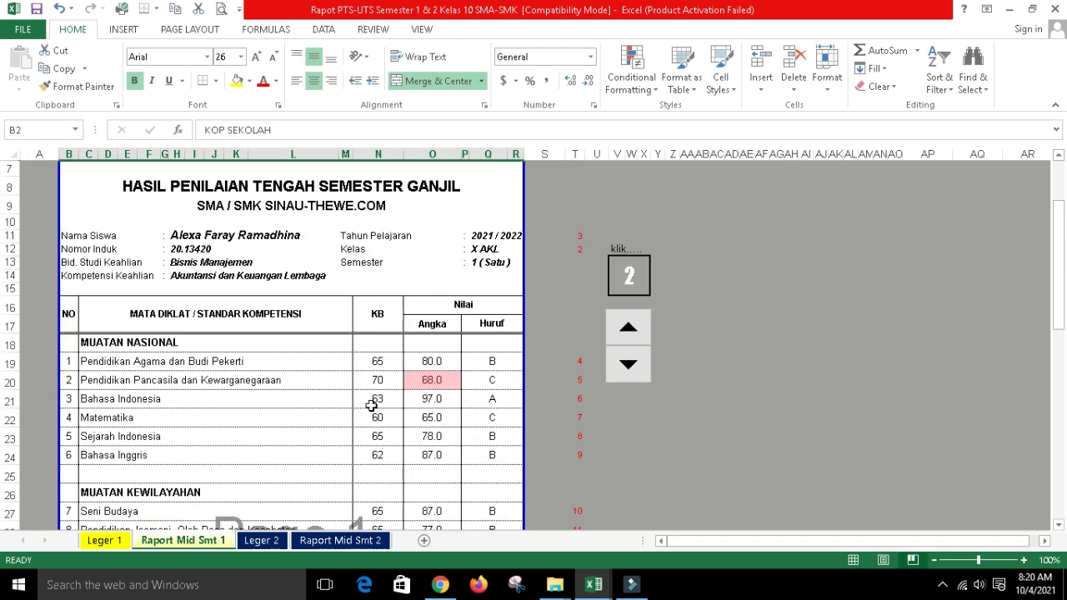
pyautogui.scroll(6, 370, 408)
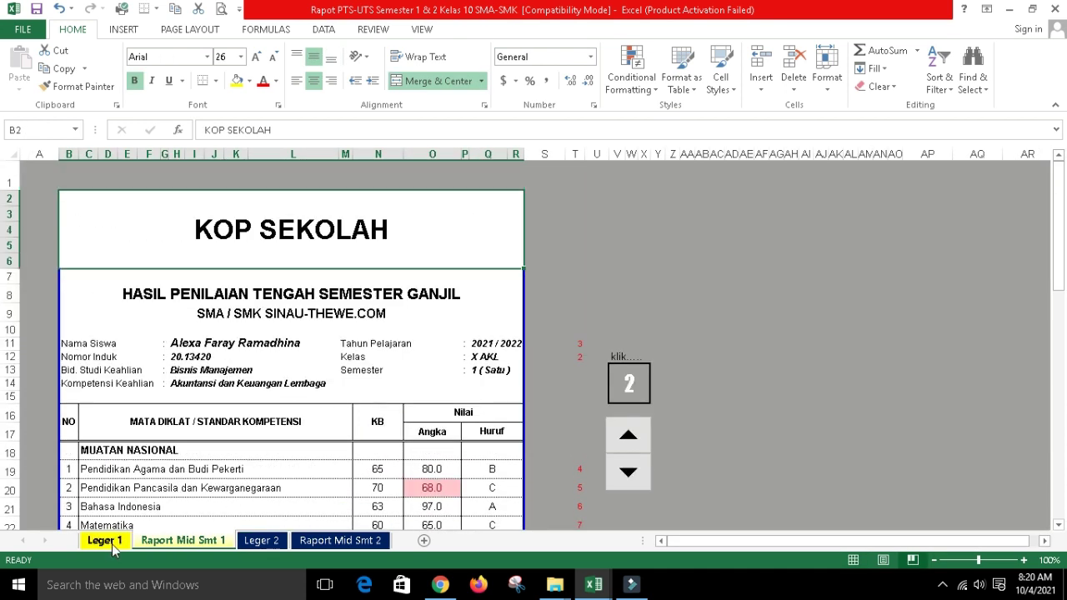
pyautogui.click(105, 541)
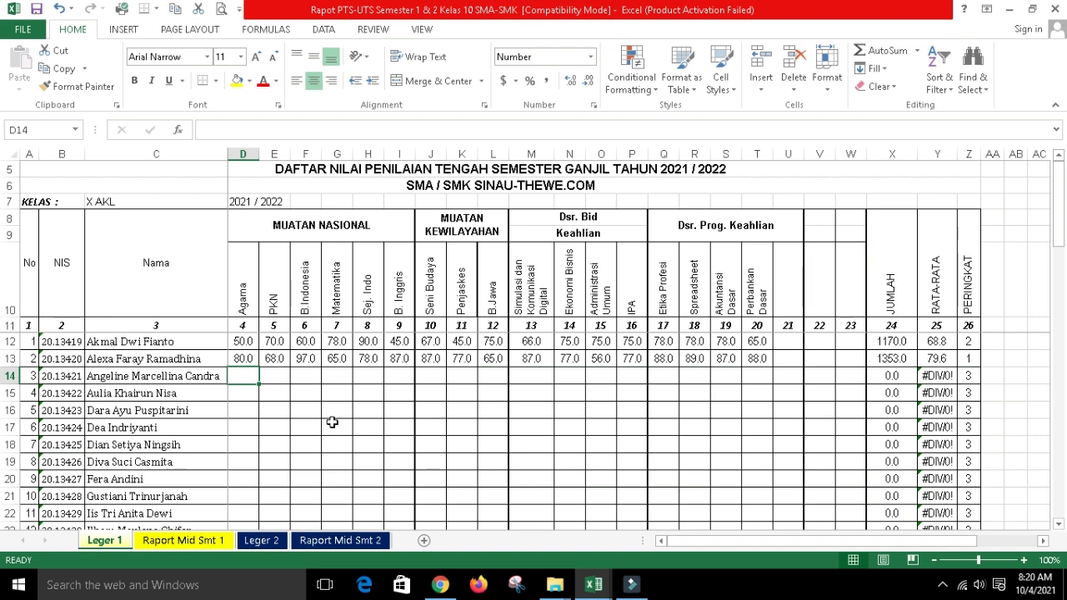
# Examine the column headings of the Leger 1 grade table, from No through the subjects to PERINGKAT
pyautogui.moveTo(38, 301); pyautogui.dragTo(969, 283)
pyautogui.click(776, 407)
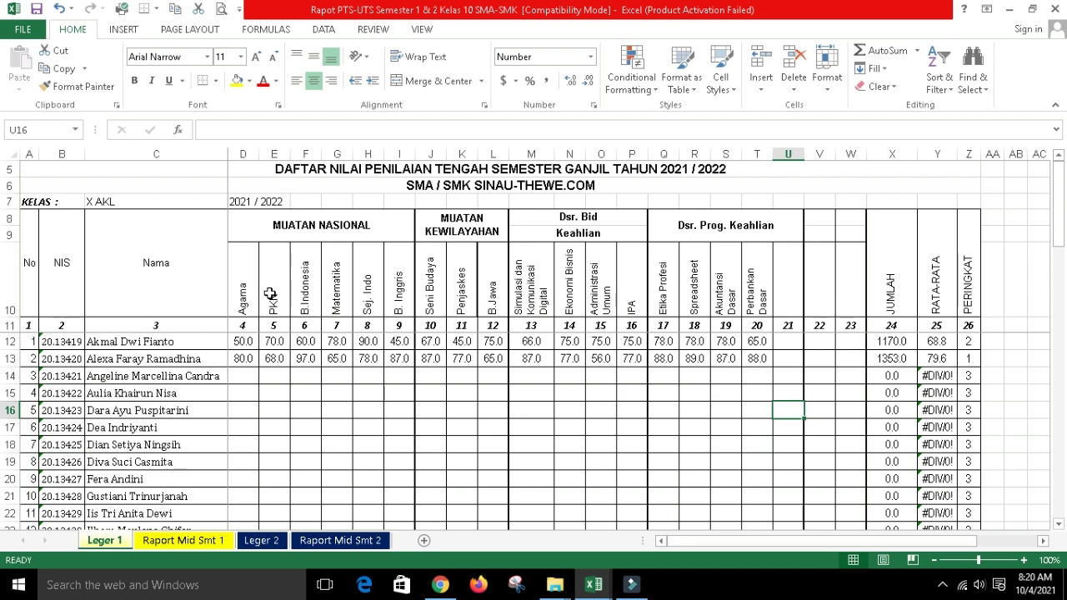
pyautogui.moveTo(250, 293); pyautogui.dragTo(766, 307)
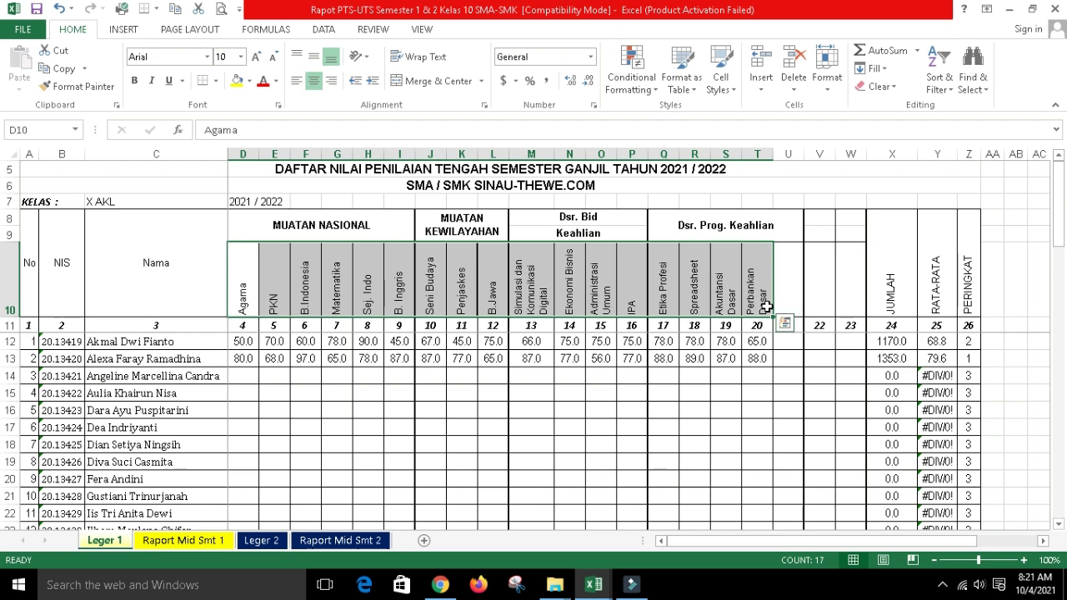
pyautogui.moveTo(33, 293); pyautogui.dragTo(966, 264)
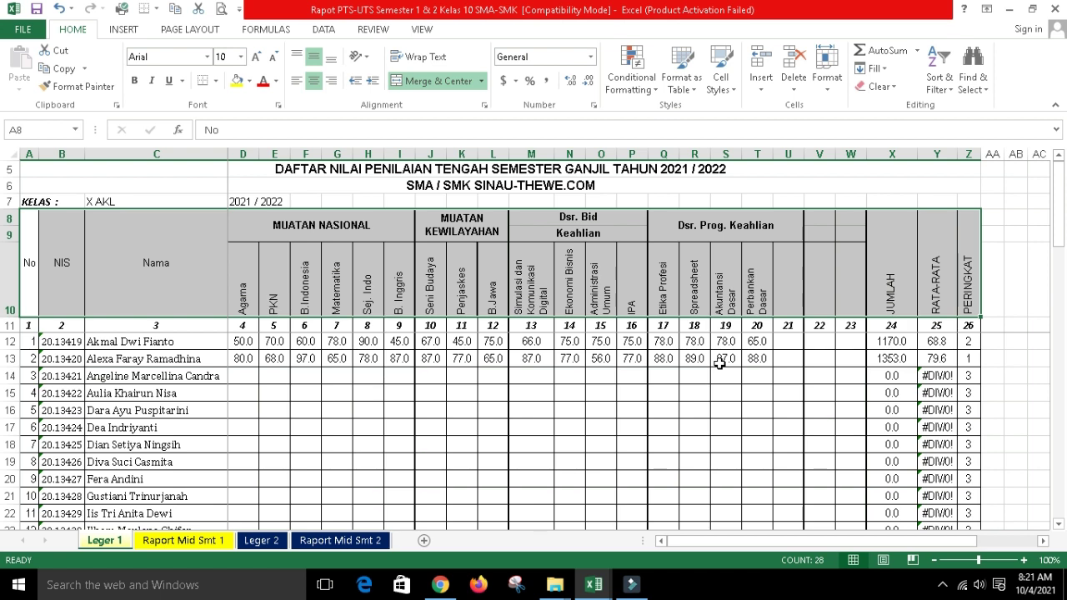
pyautogui.click(396, 345)
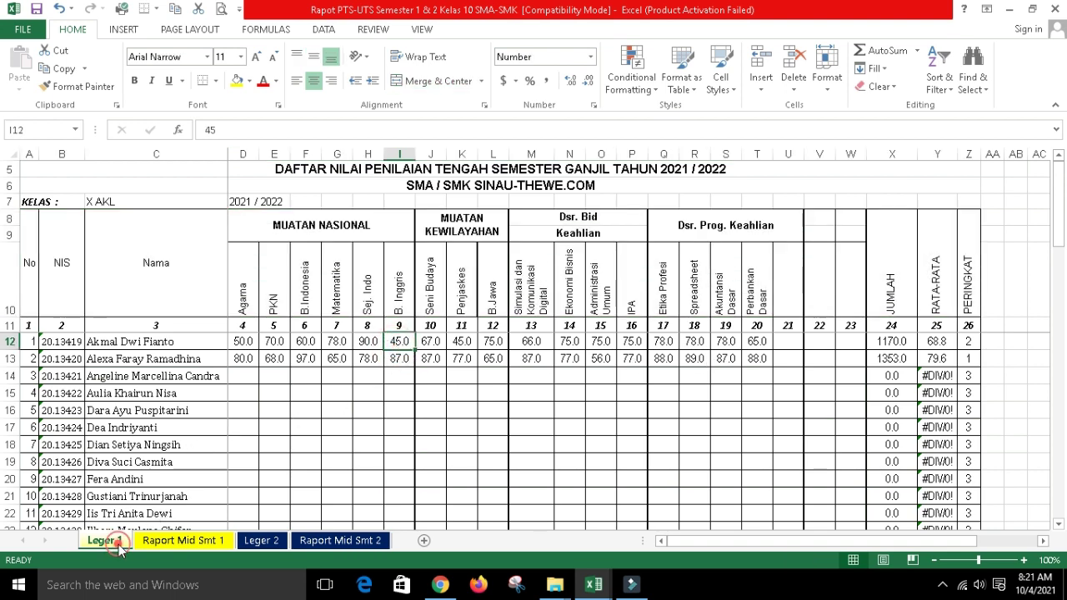
# Compare the Leger and Raport Mid Smt sheets of semesters 1 and 2, finishing on Leger 1
pyautogui.click(167, 542)
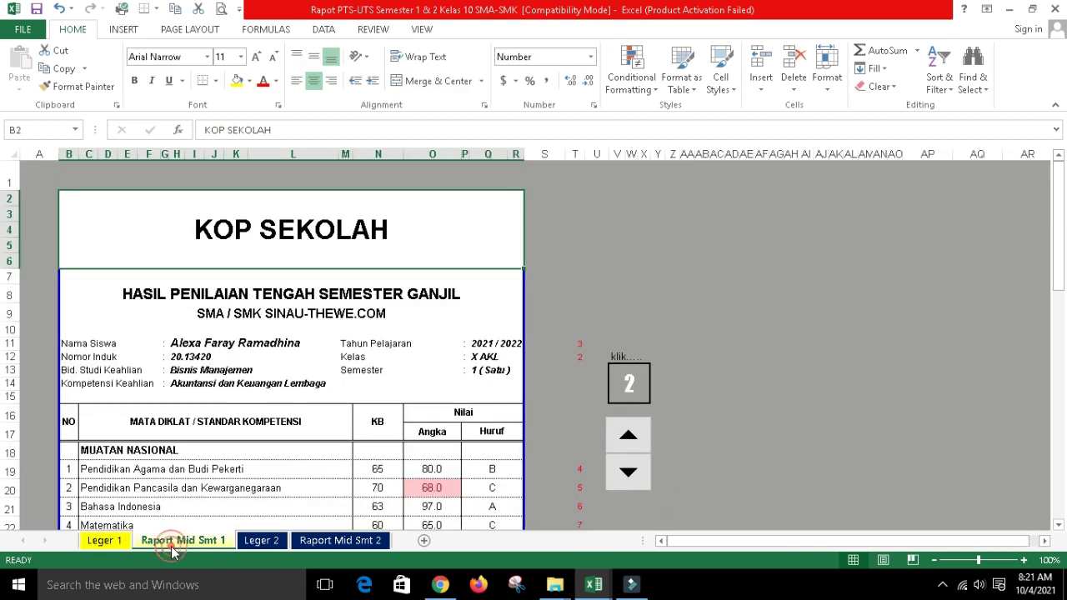
pyautogui.click(264, 544)
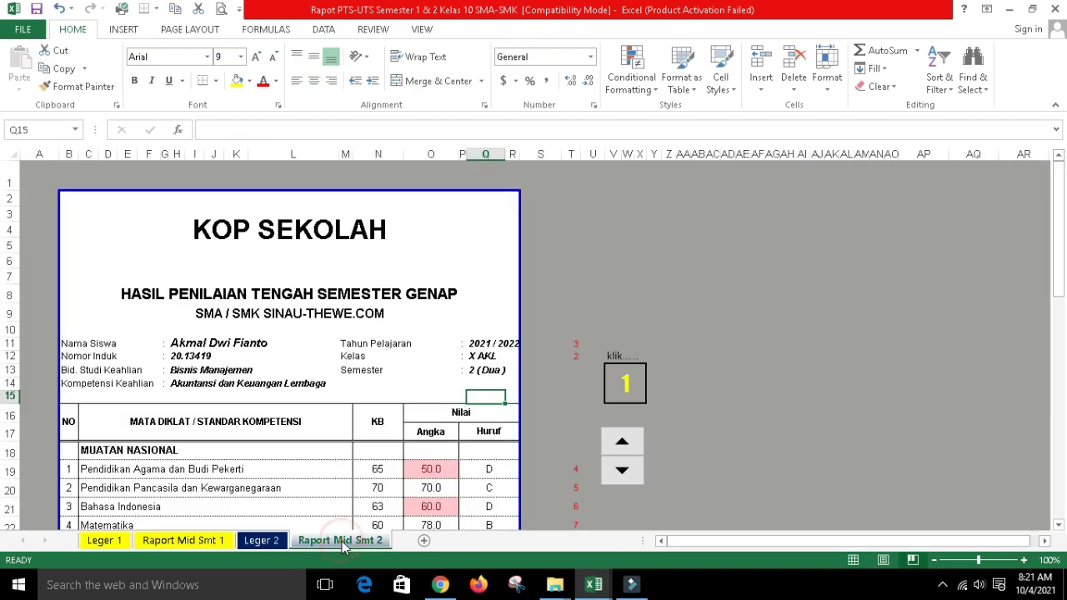
pyautogui.click(107, 541)
pyautogui.click(271, 543)
pyautogui.click(319, 542)
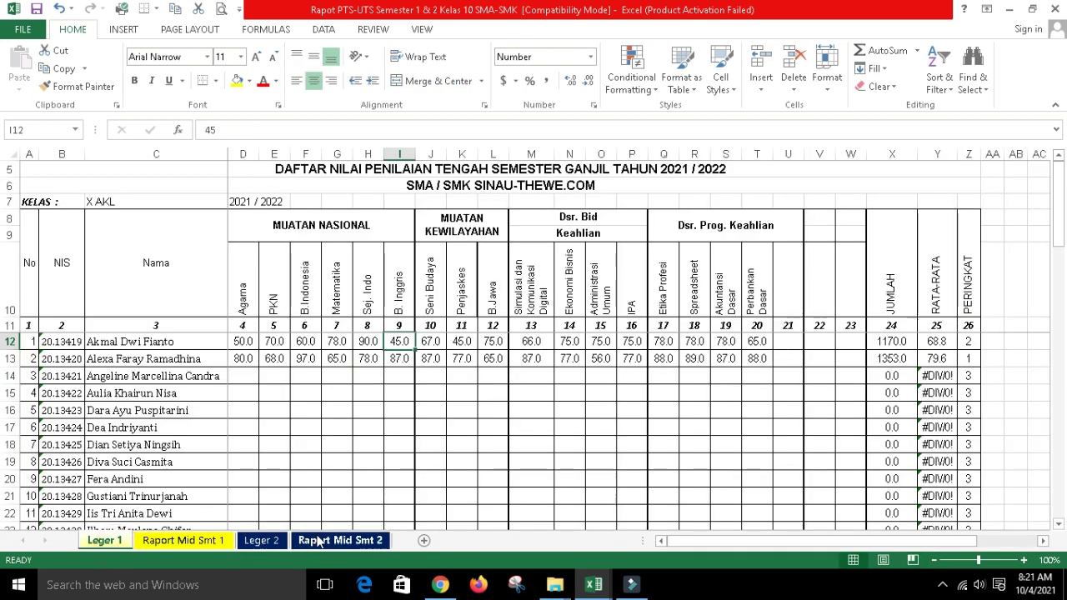
pyautogui.click(111, 543)
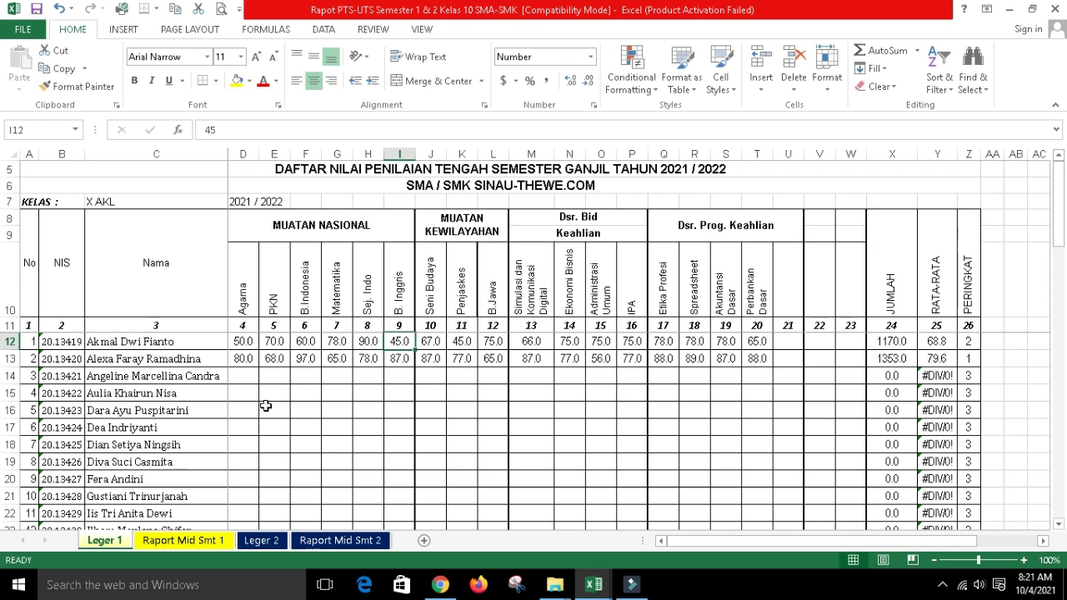
pyautogui.click(200, 541)
pyautogui.click(281, 544)
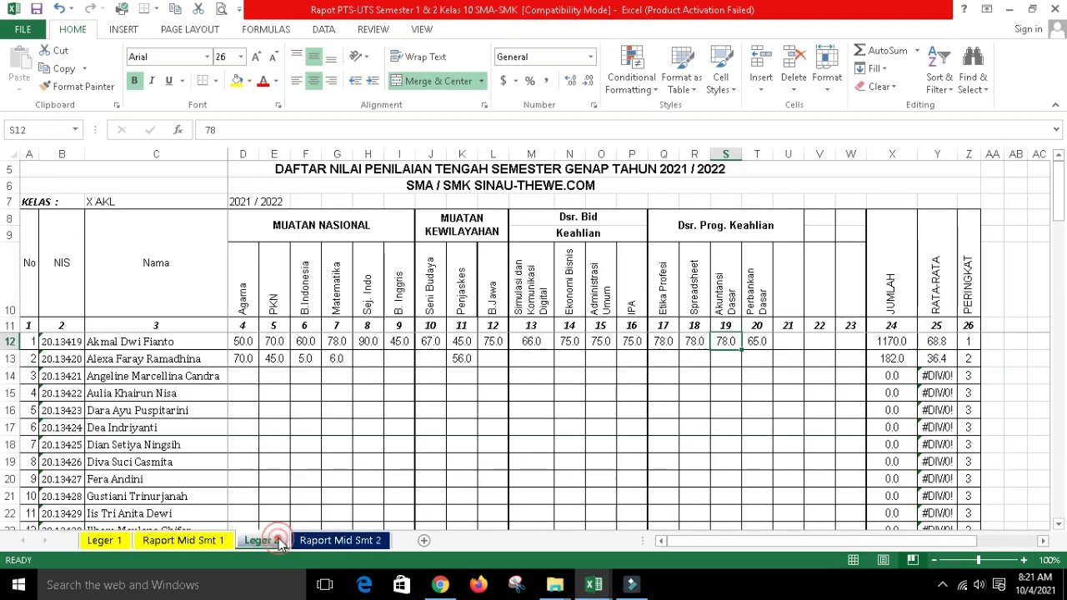
pyautogui.click(427, 407)
pyautogui.click(364, 546)
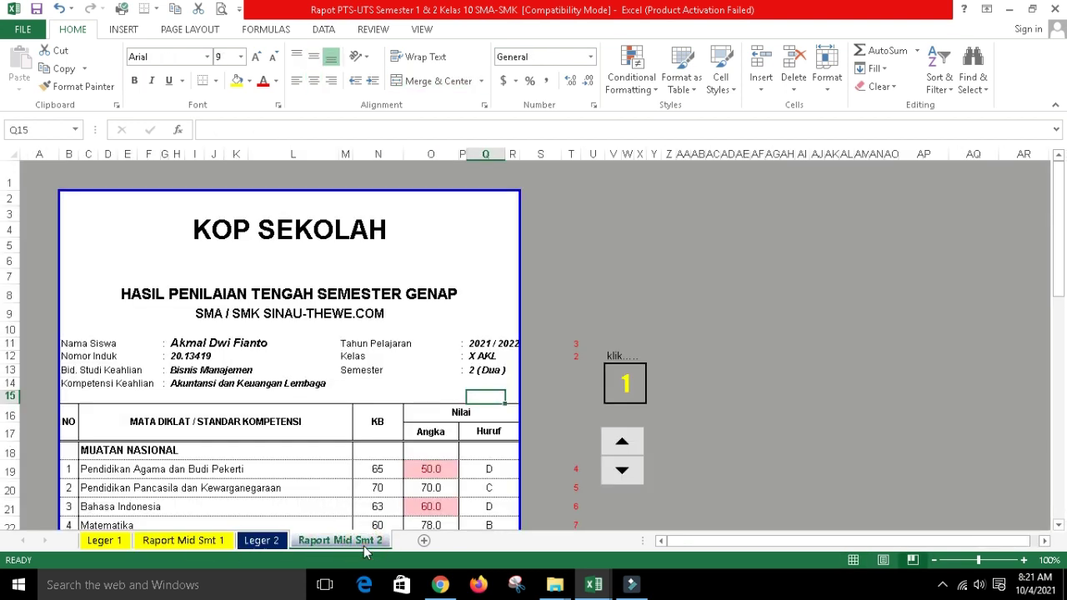
pyautogui.hotkey('ctrl', 'pageup')
pyautogui.hotkey('ctrl', 'pageup')
pyautogui.hotkey('ctrl', 'pageup')
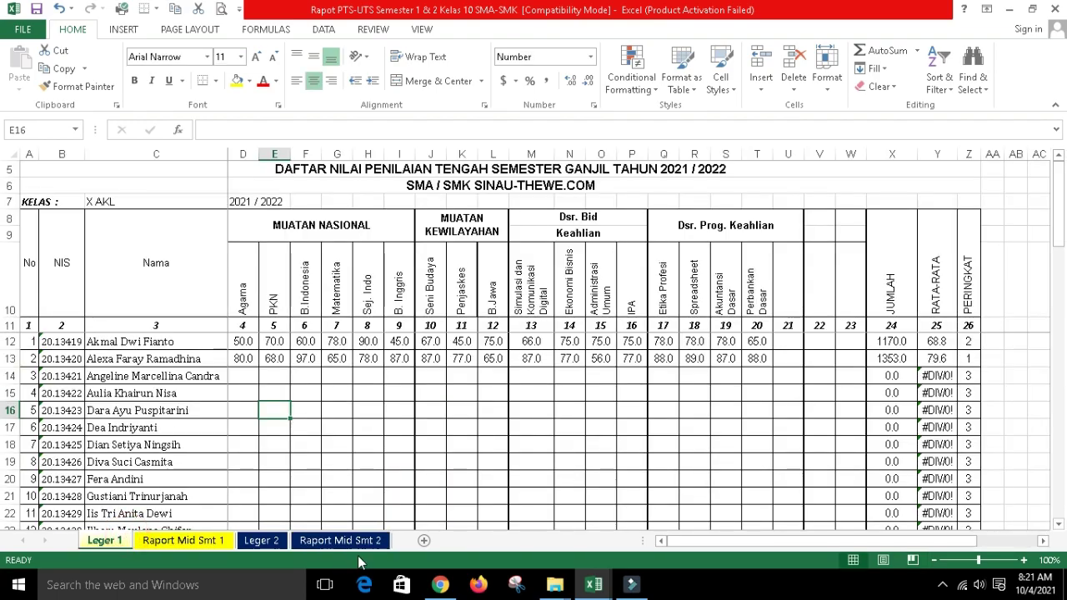
# Switch to Chrome and look through the sinau-thewe.com home page, including its latest posts and the Labels list
pyautogui.click(440, 584)
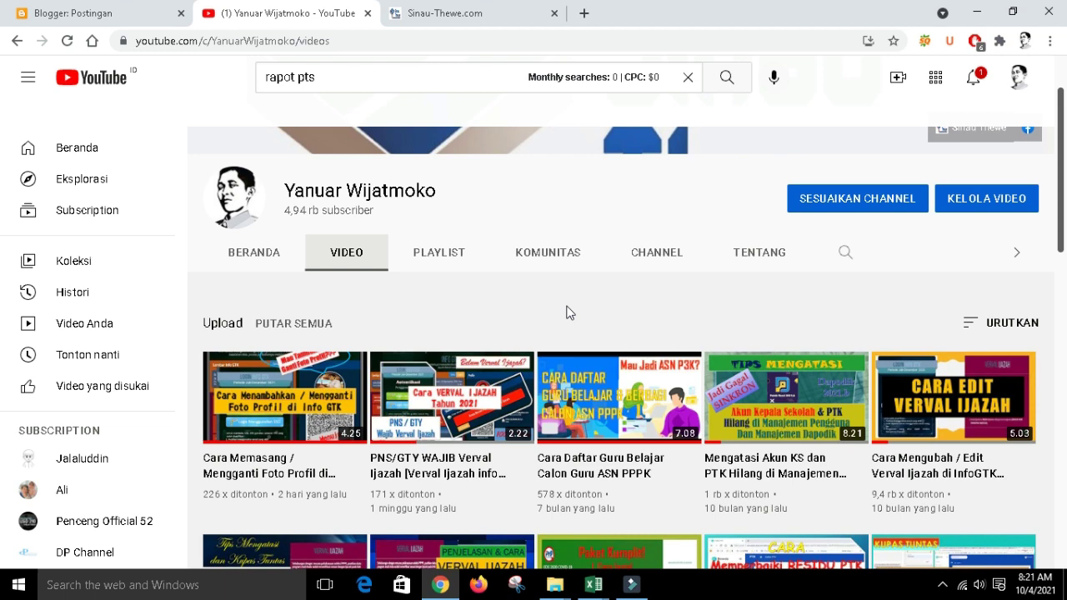
pyautogui.click(460, 23)
pyautogui.click(445, 41)
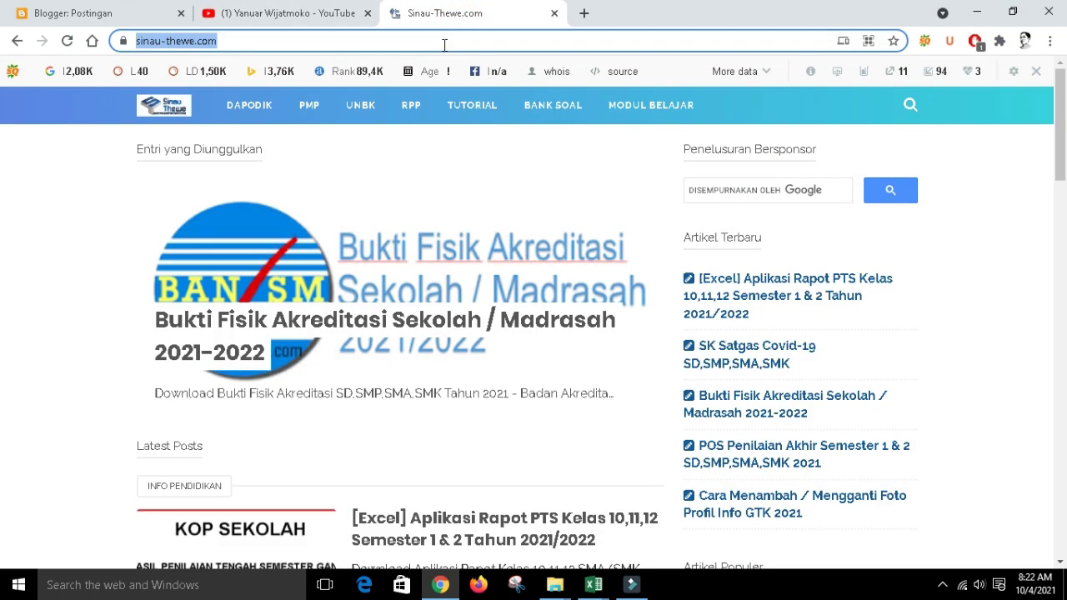
pyautogui.click(445, 44)
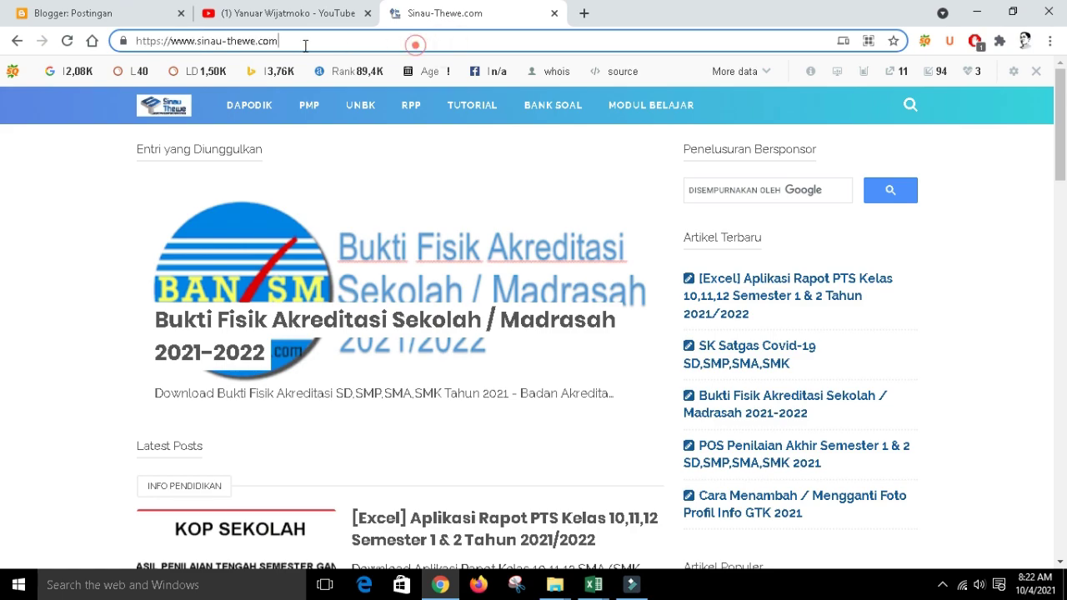
pyautogui.tripleClick(417, 44)
pyautogui.scroll(-15, 90, 311)
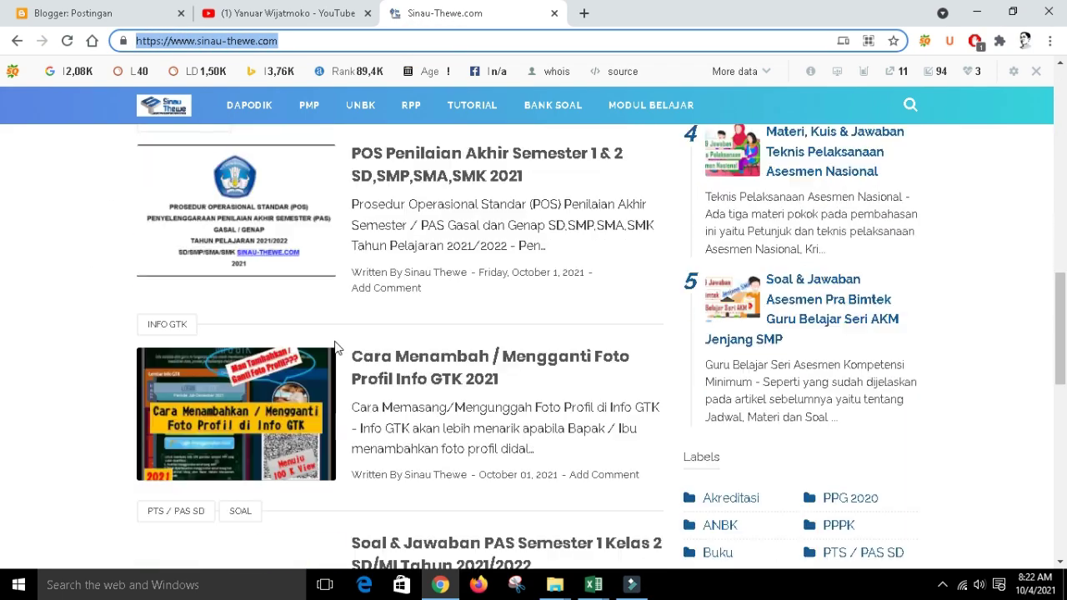
pyautogui.scroll(-2, 622, 367)
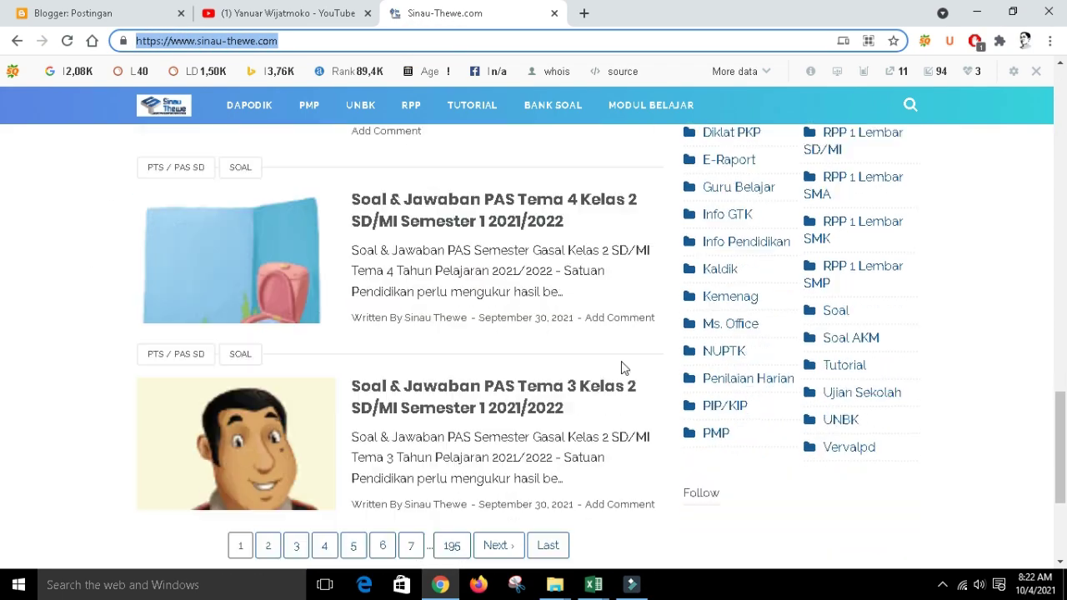
pyautogui.scroll(4, 626, 358)
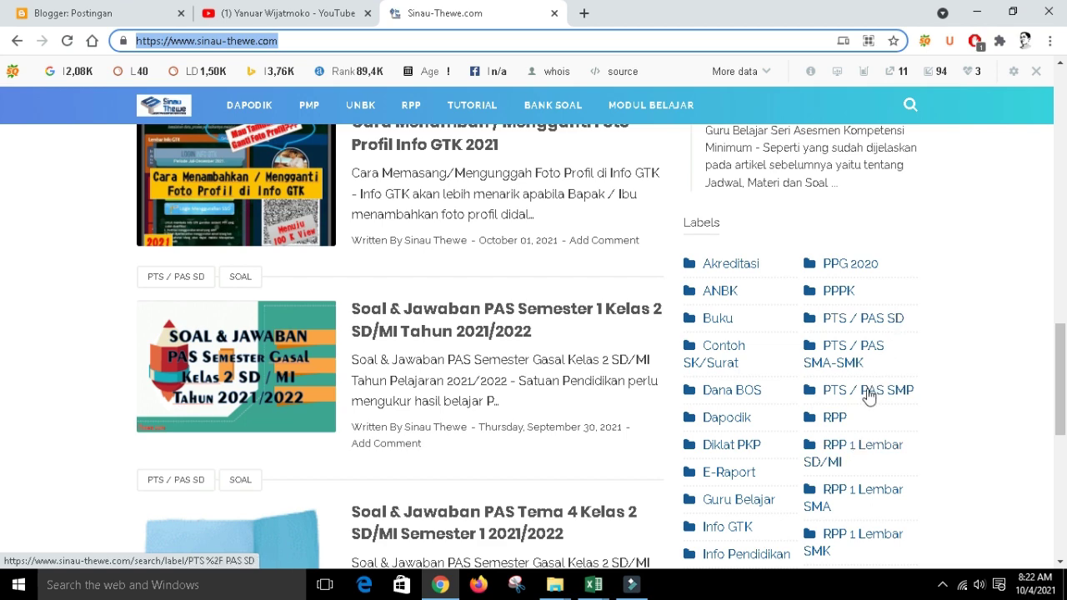
pyautogui.scroll(-1, 865, 404)
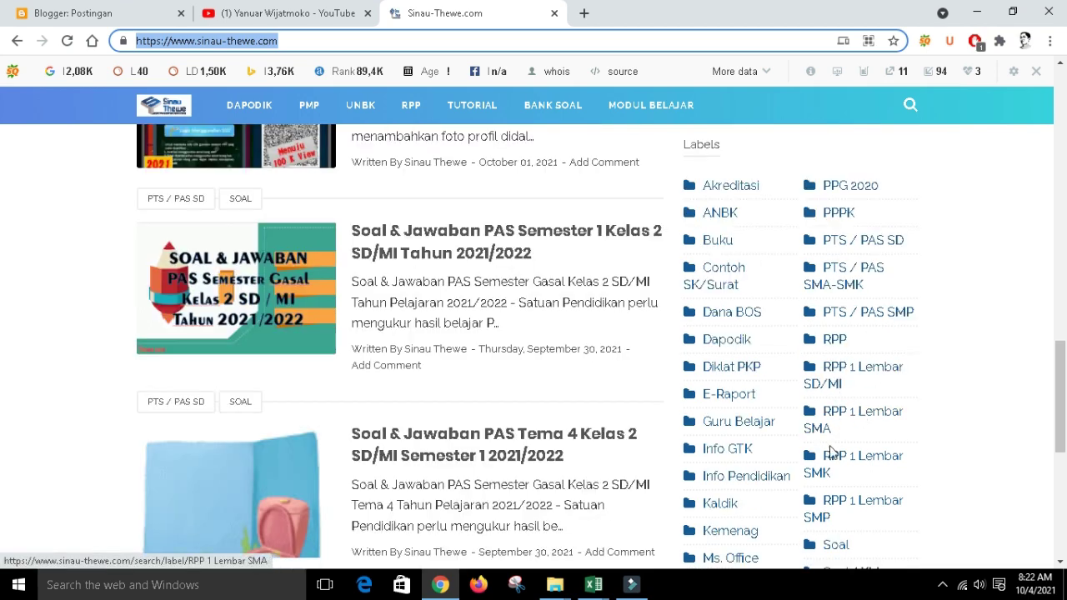
pyautogui.scroll(-1, 834, 455)
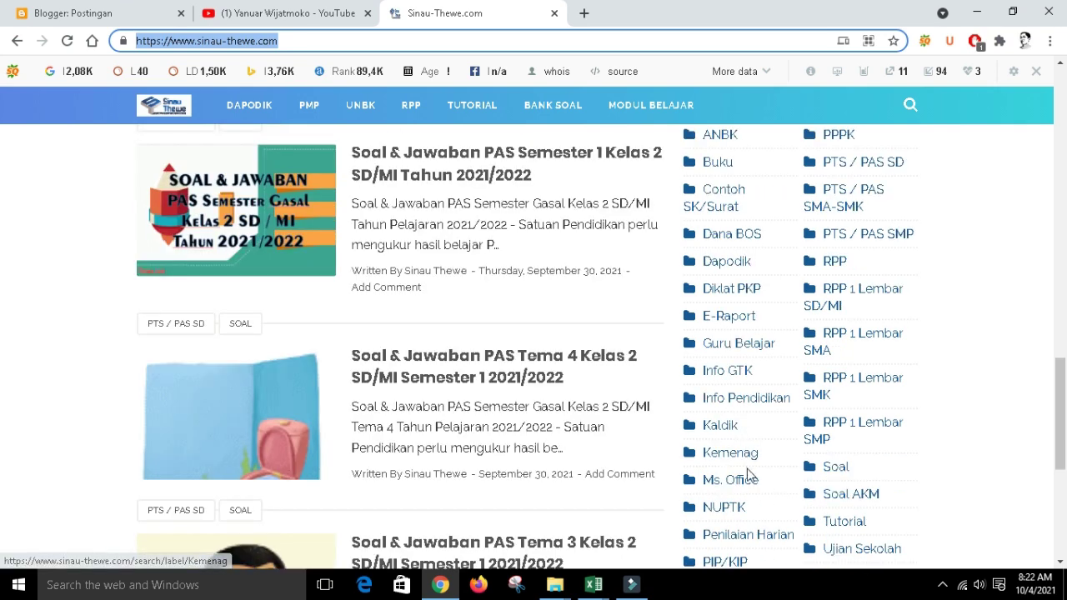
pyautogui.scroll(-1, 742, 463)
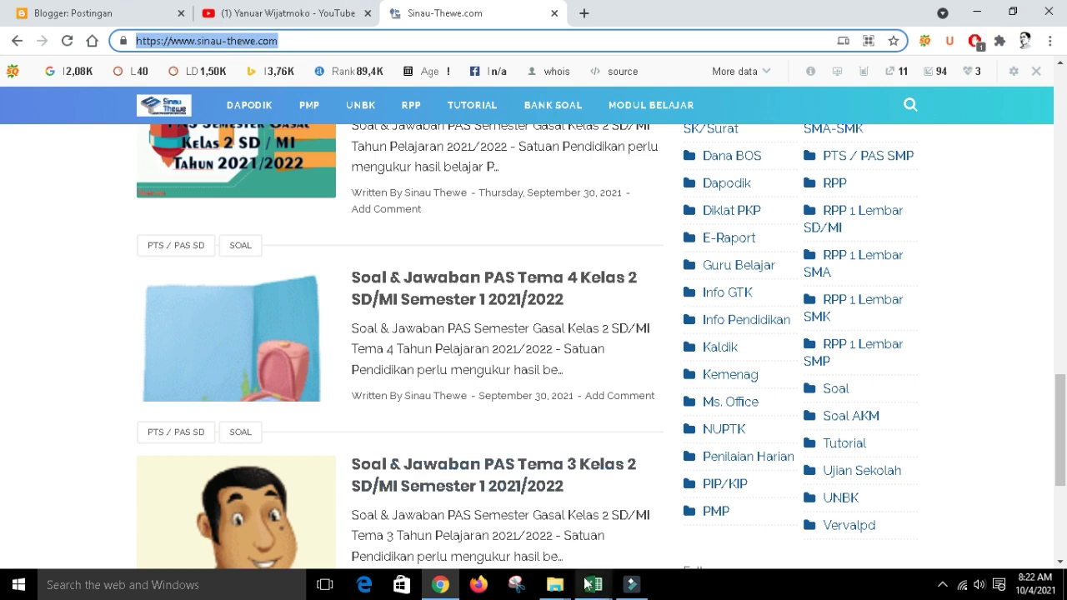
# Switch back to the Excel workbook and examine the grade entry area D12:T19 on the Leger 1 sheet
pyautogui.moveTo(594, 584)
pyautogui.click(519, 548)
pyautogui.click(428, 358)
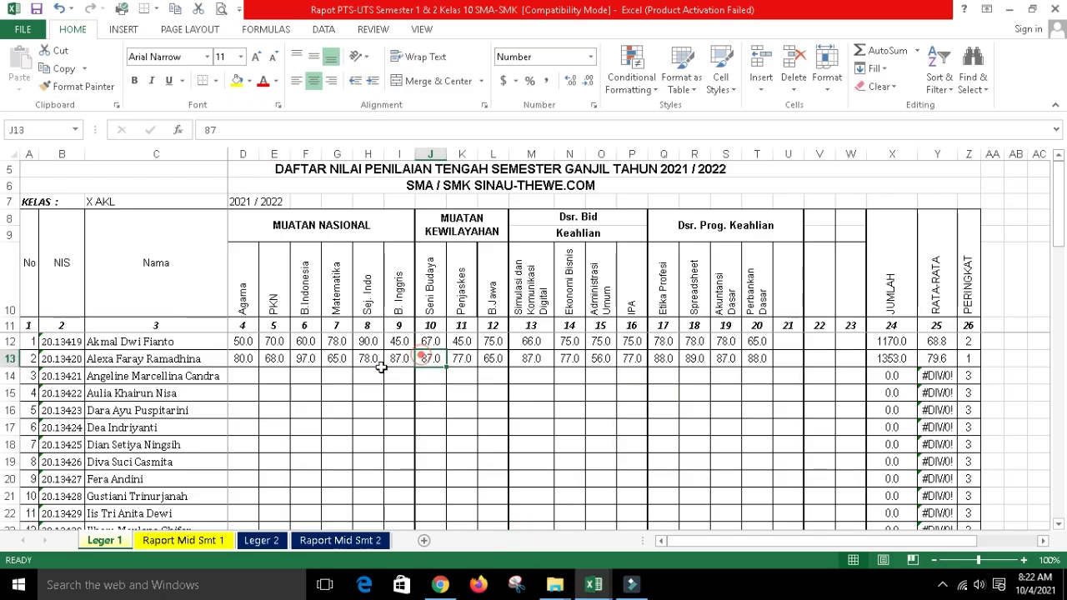
pyautogui.click(318, 378)
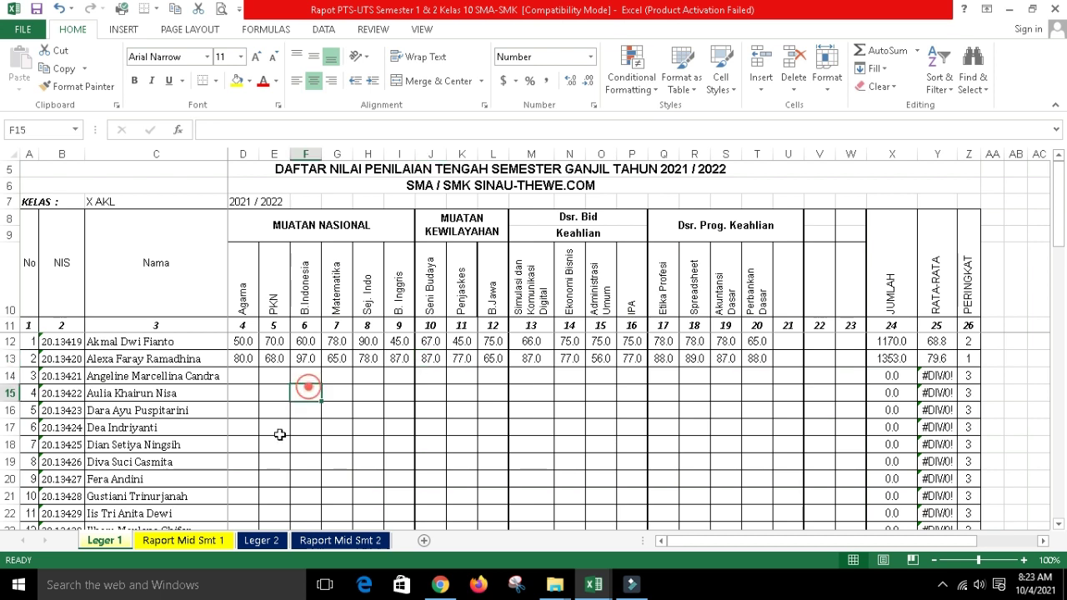
pyautogui.click(265, 425)
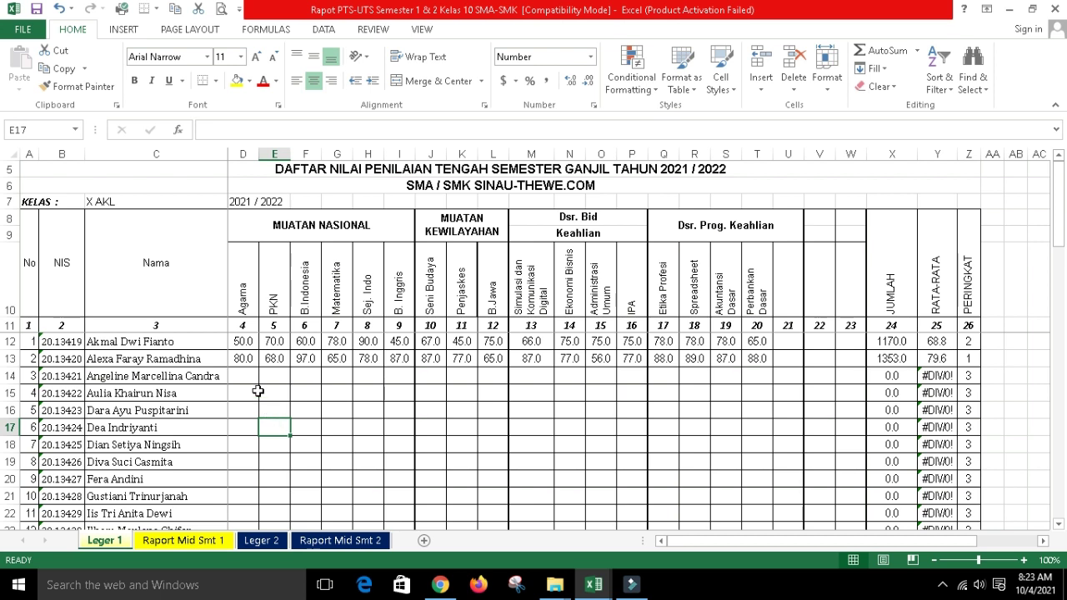
pyautogui.moveTo(238, 343); pyautogui.dragTo(769, 442)
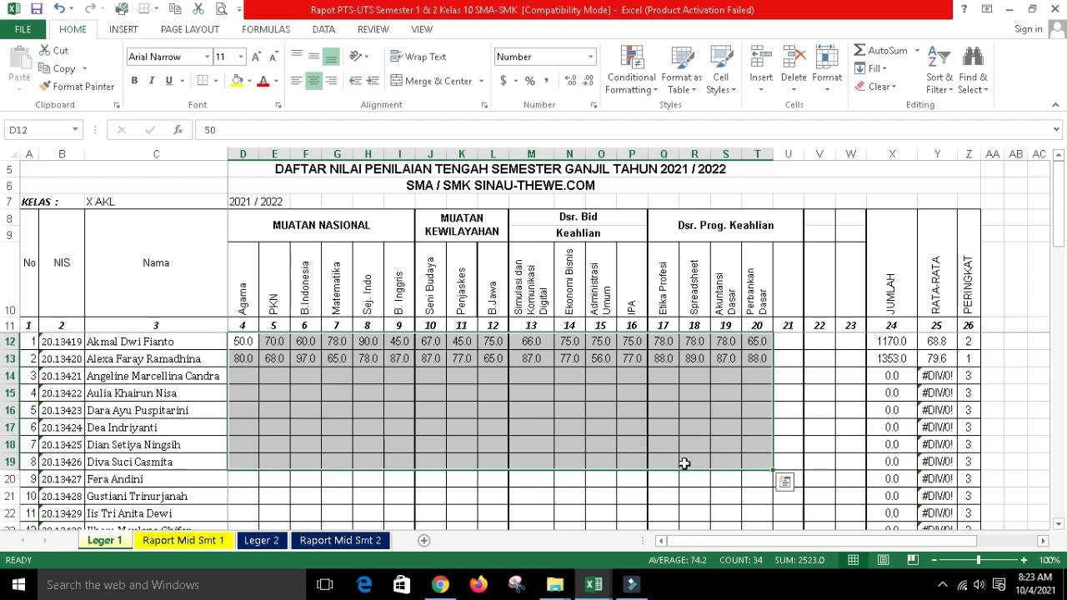
pyautogui.click(595, 458)
# Review the MUATAN NASIONAL subject headings on Leger 1, from Agama through B. Inggris
pyautogui.moveTo(350, 227); pyautogui.dragTo(360, 413)
pyautogui.click(242, 298)
pyautogui.click(272, 302)
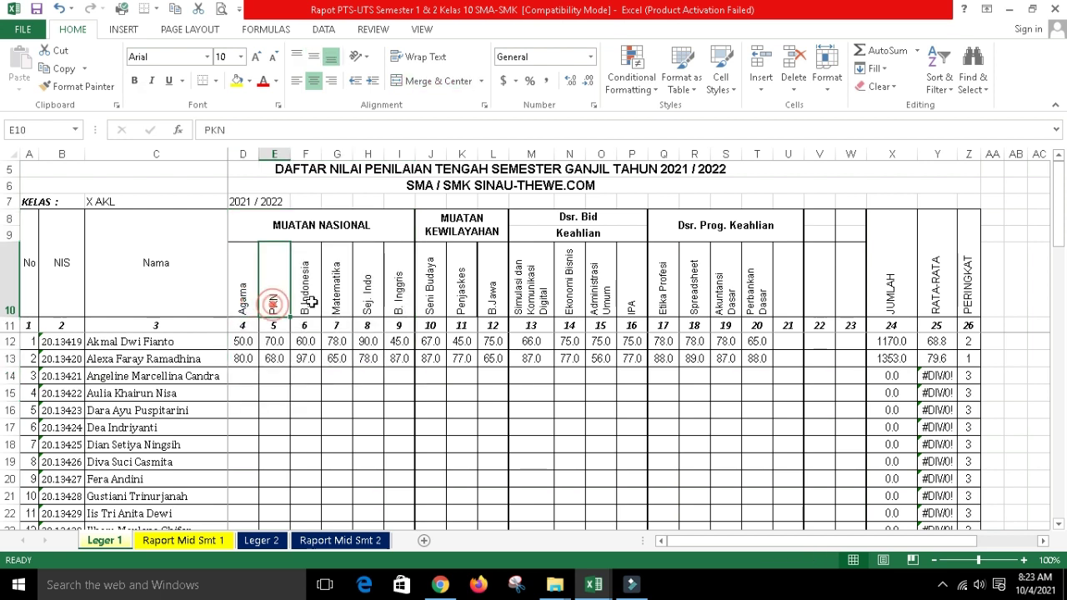
pyautogui.click(305, 296)
pyautogui.click(337, 292)
pyautogui.click(369, 294)
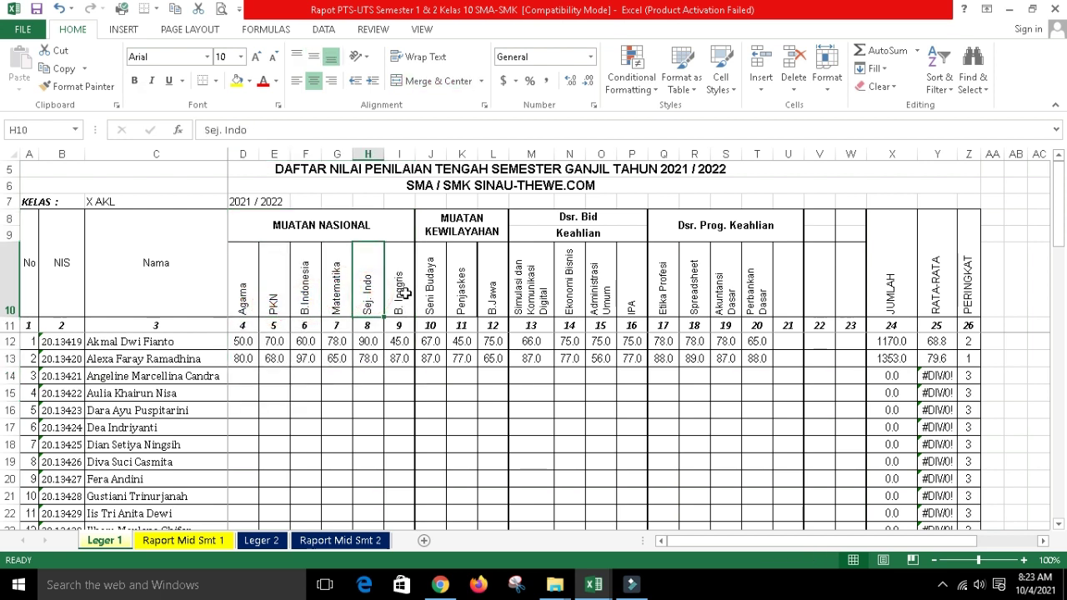
pyautogui.click(400, 294)
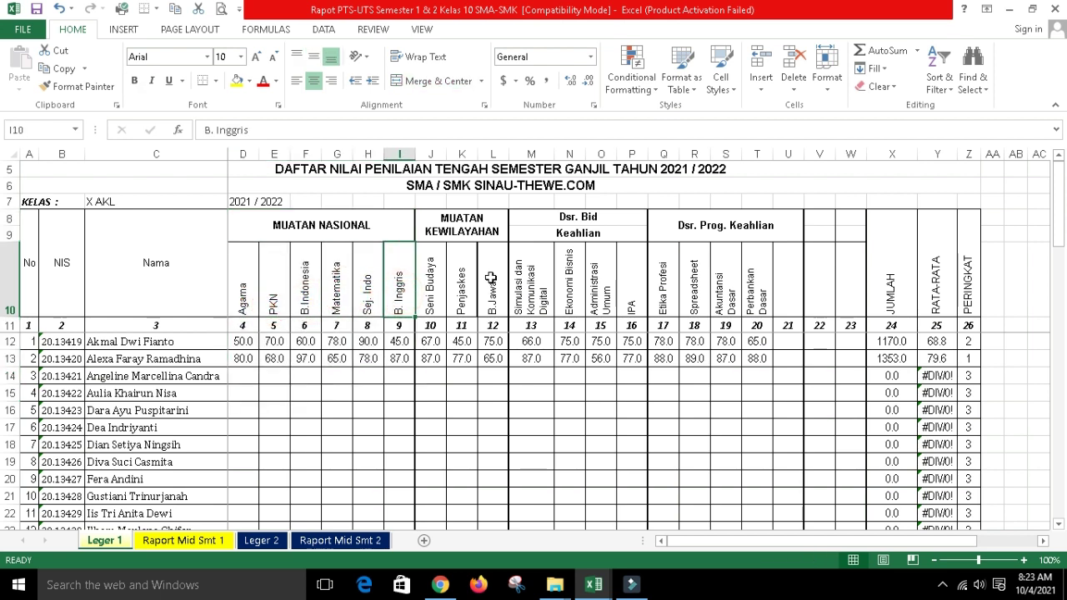
# Review the MUATAN KEWILAYAHAN, Dsr. Bid Keahlian and Dsr. Prog. Keahlian headings, then select the subject names in D10:T10
pyautogui.moveTo(472, 227); pyautogui.dragTo(494, 360)
pyautogui.click(605, 221)
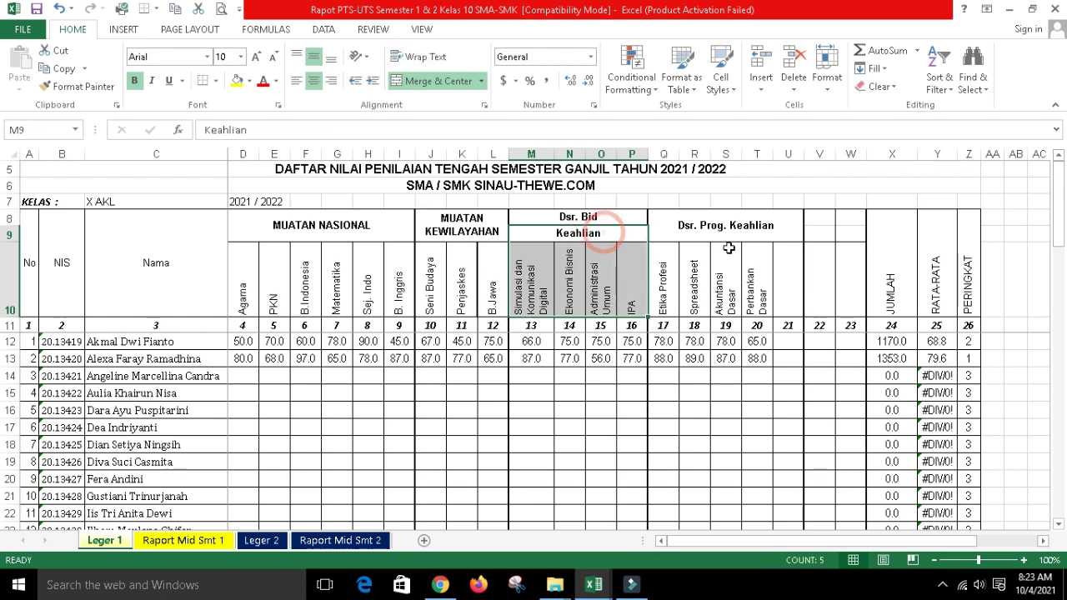
pyautogui.click(737, 226)
pyautogui.click(724, 364)
pyautogui.moveTo(522, 319); pyautogui.dragTo(775, 279)
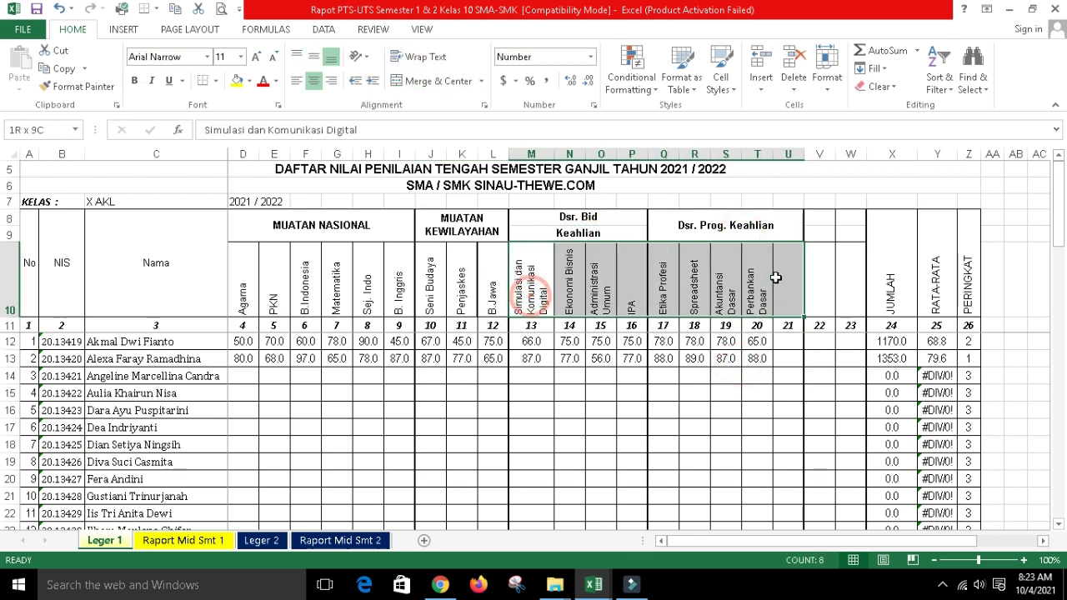
pyautogui.moveTo(382, 292); pyautogui.dragTo(740, 285)
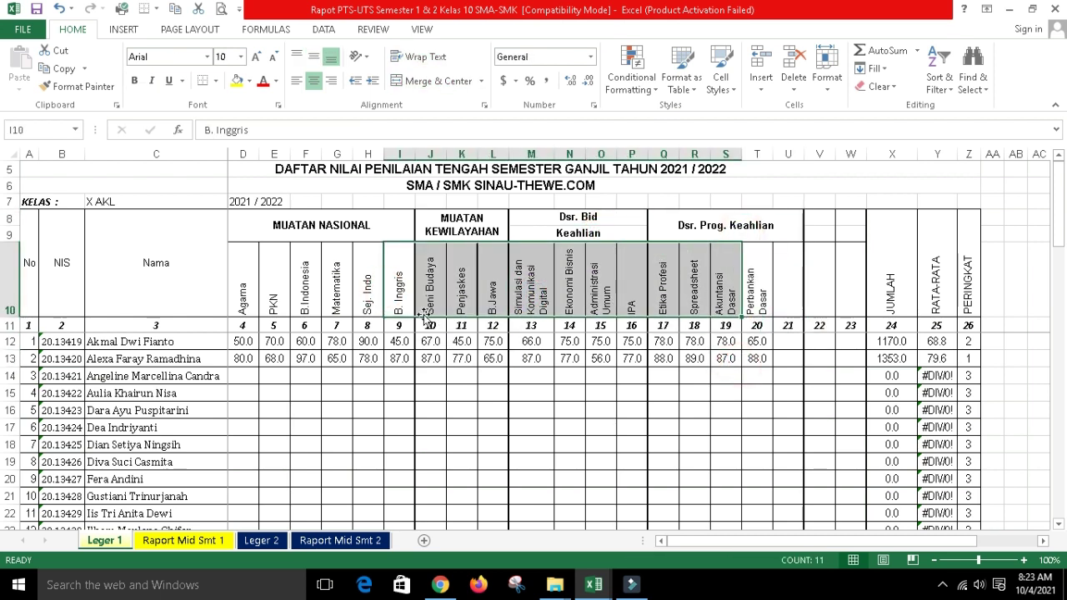
pyautogui.moveTo(251, 293); pyautogui.dragTo(759, 305)
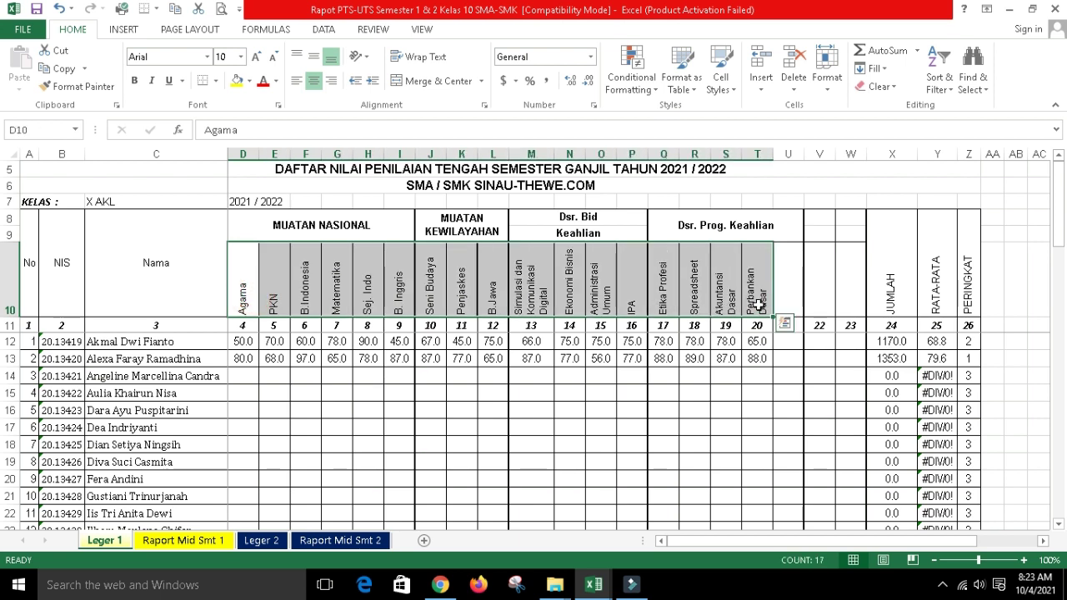
# Review the grade rows on Leger 1, along with the JUMLAH, RATA-RATA and PERINGKAT columns
pyautogui.moveTo(243, 344); pyautogui.dragTo(752, 356)
pyautogui.click(490, 445)
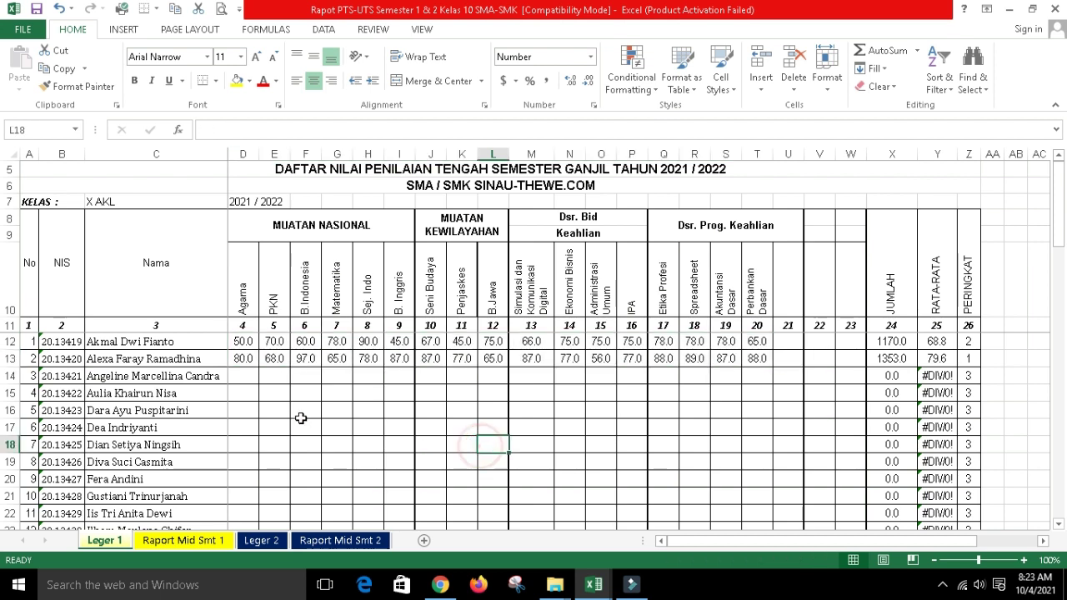
pyautogui.click(247, 377)
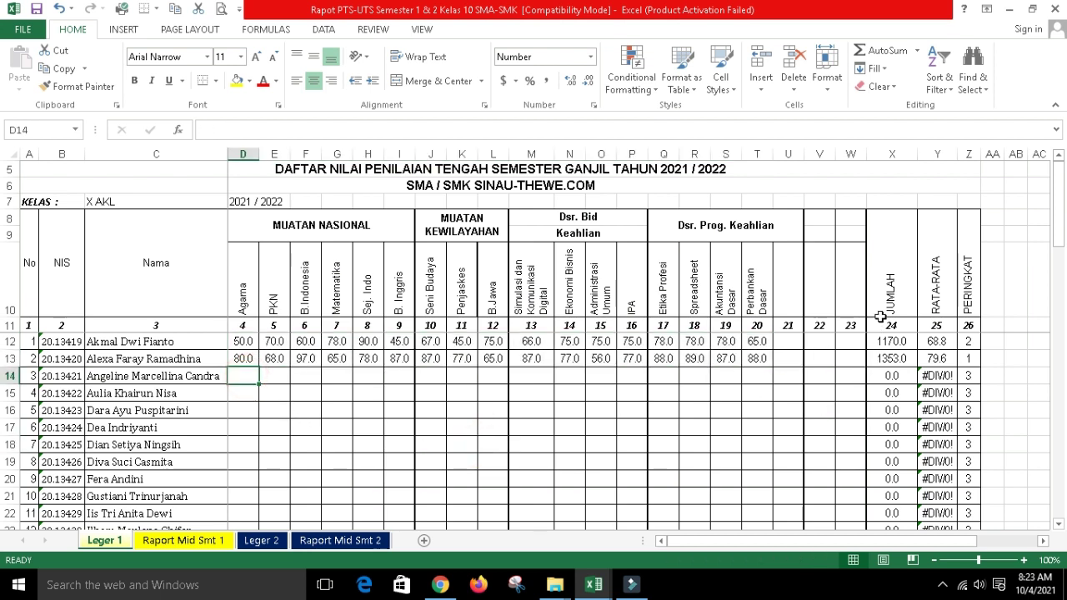
pyautogui.moveTo(880, 315); pyautogui.dragTo(886, 361)
pyautogui.moveTo(933, 300); pyautogui.dragTo(935, 360)
pyautogui.moveTo(982, 290); pyautogui.dragTo(971, 384)
# Enter the third student's grades in row 14: Agama 87, PKN 77 and B.Indonesia 90
pyautogui.click(241, 376)
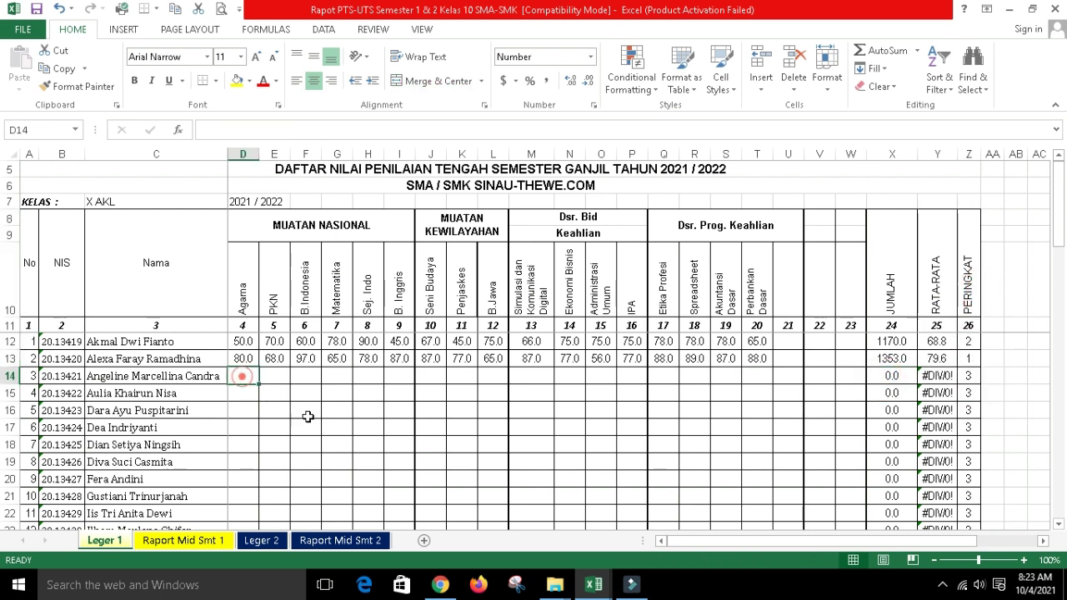
pyautogui.click(13, 376)
pyautogui.click(242, 380)
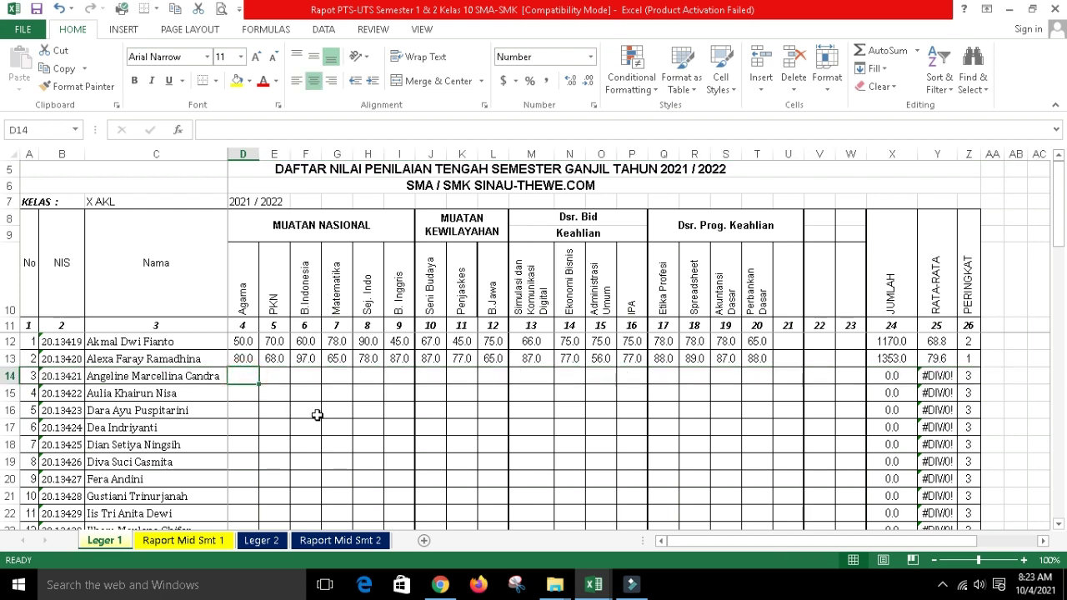
pyautogui.write('87')
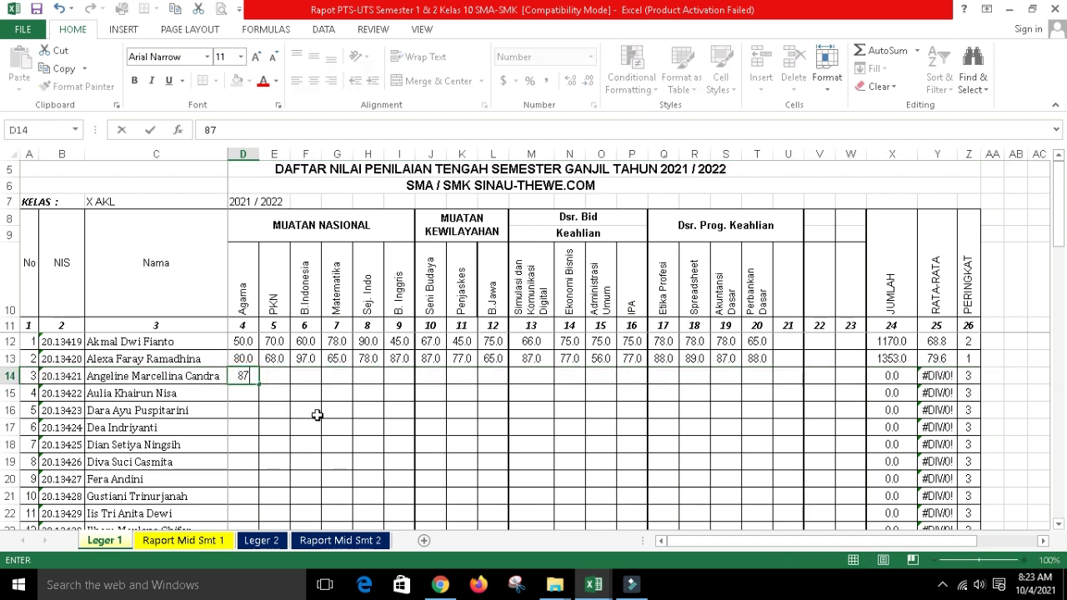
pyautogui.press('Tab')
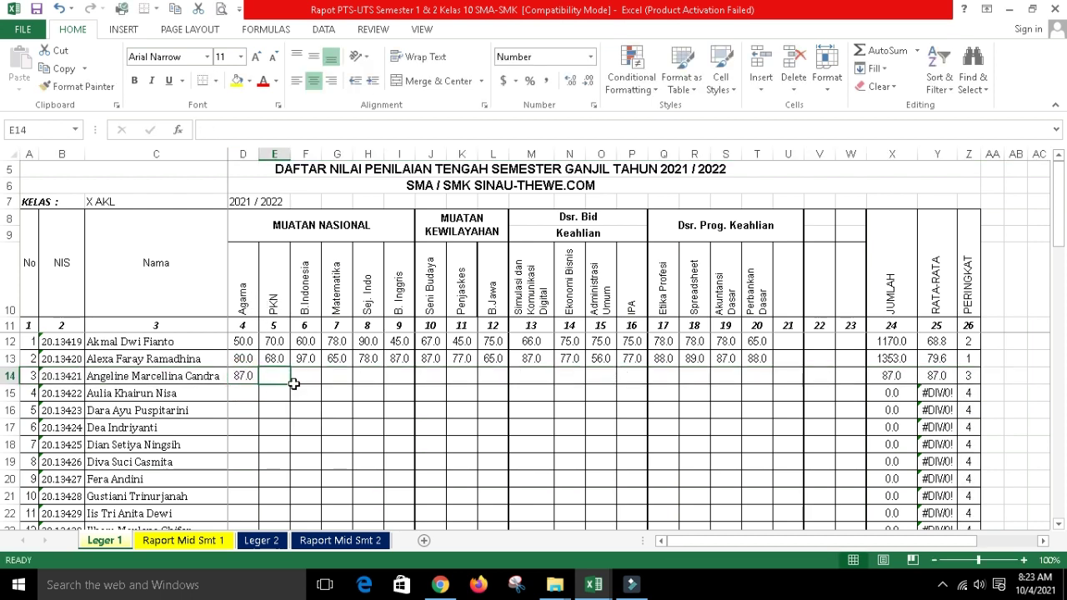
pyautogui.write('77')
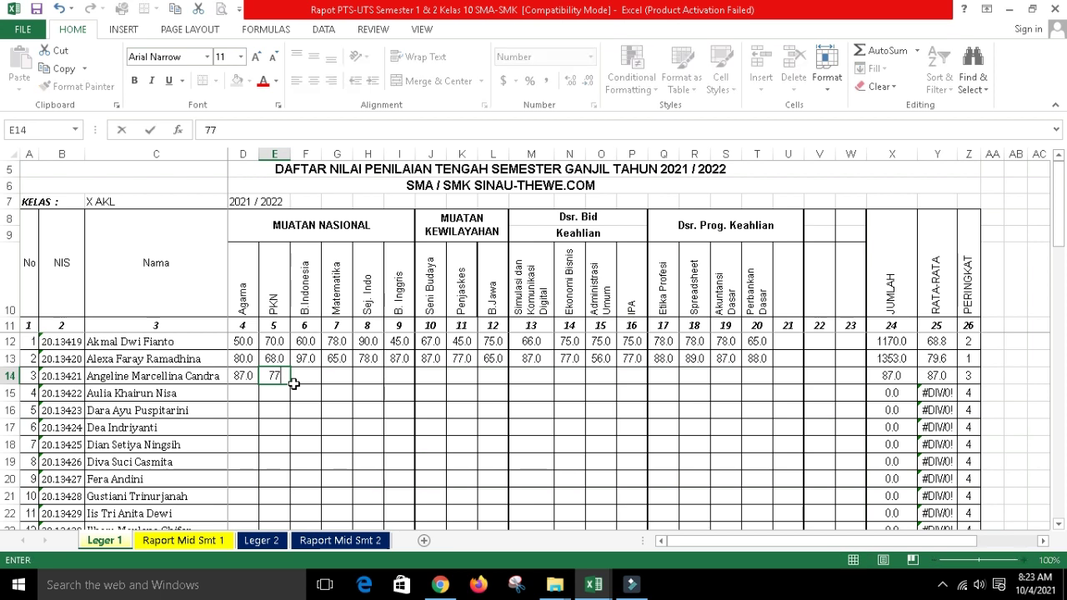
pyautogui.press('Tab')
pyautogui.write('9')
pyautogui.press('Tab')
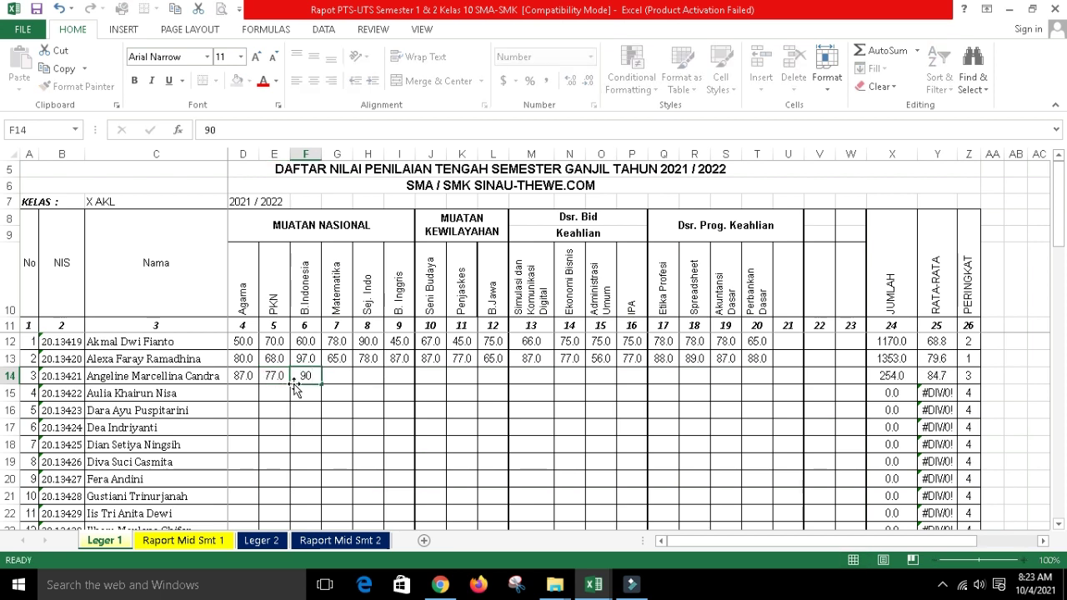
# Inspect the JUMLAH, RATA-RATA and PERINGKAT results and formulas for the third student in row 14
pyautogui.click(871, 380)
pyautogui.click(939, 378)
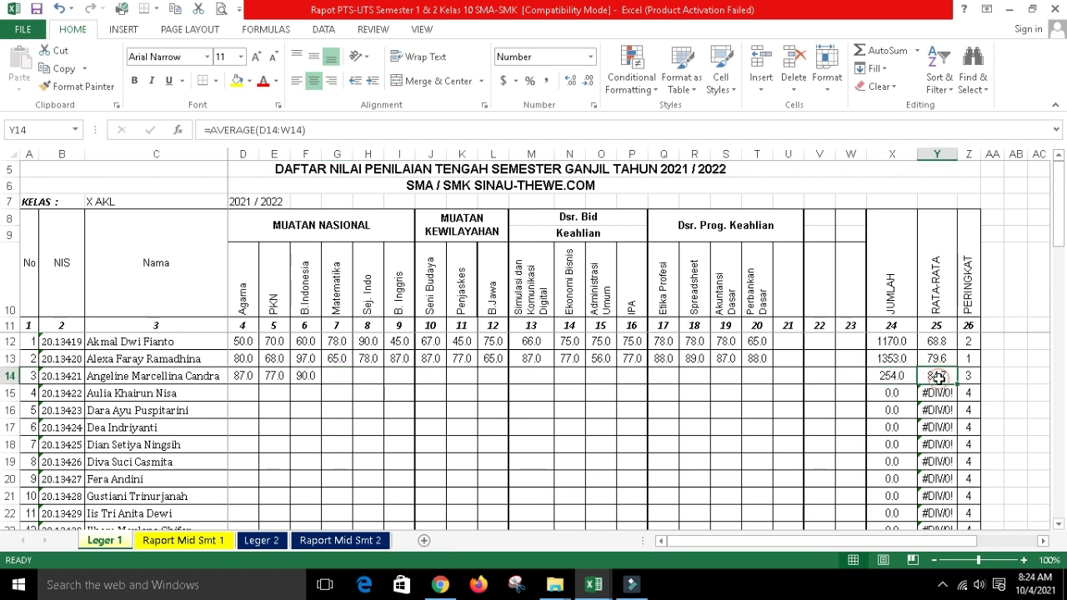
pyautogui.click(973, 376)
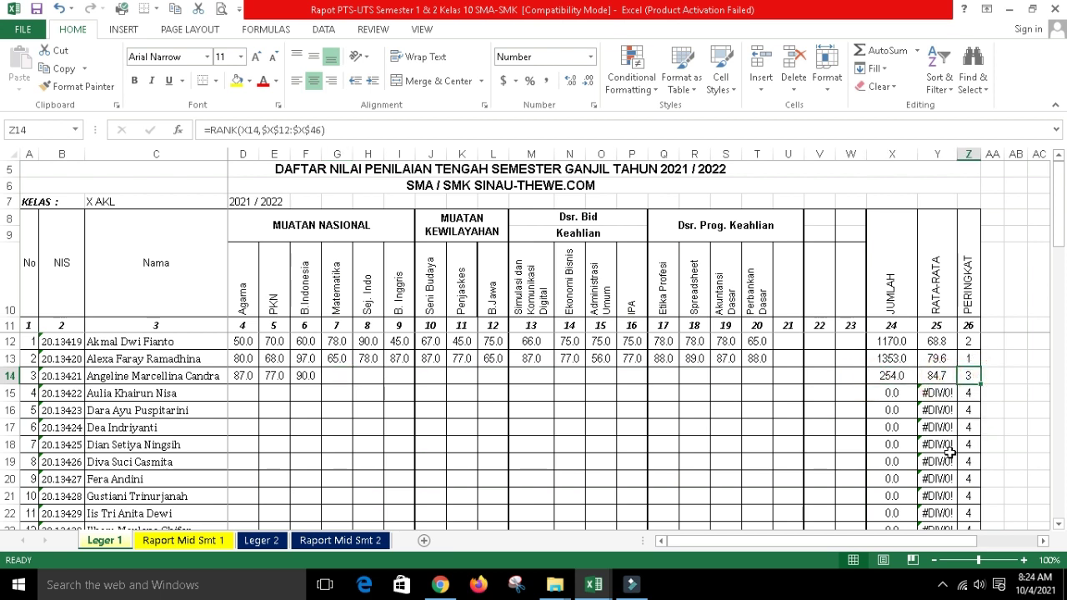
# Check the last student row, number 35 in row 46, across its columns and return to the start of the list
pyautogui.scroll(-9, 224, 426)
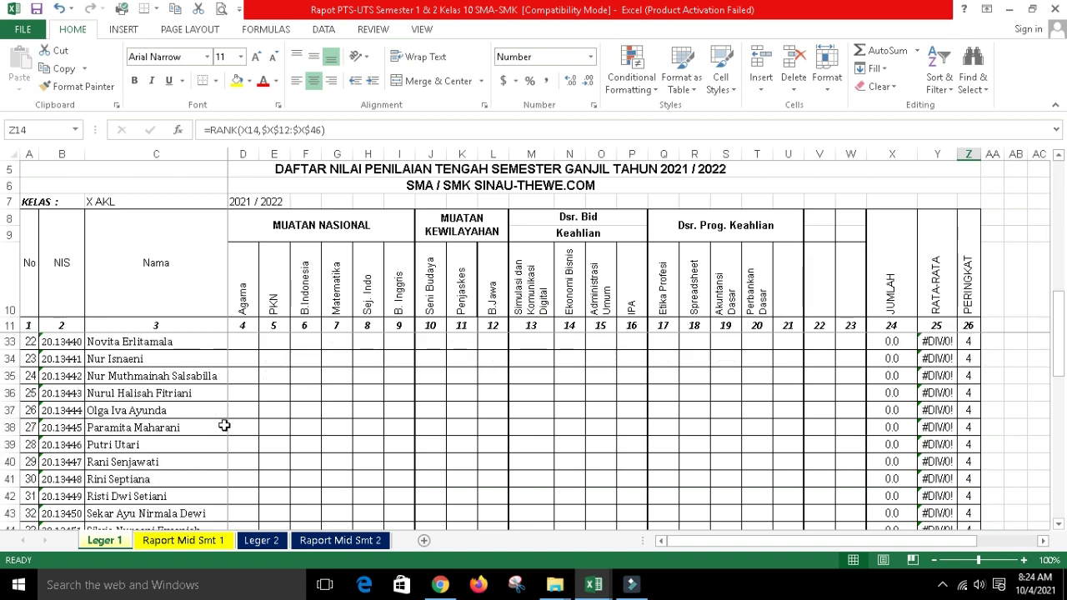
pyautogui.click(13, 462)
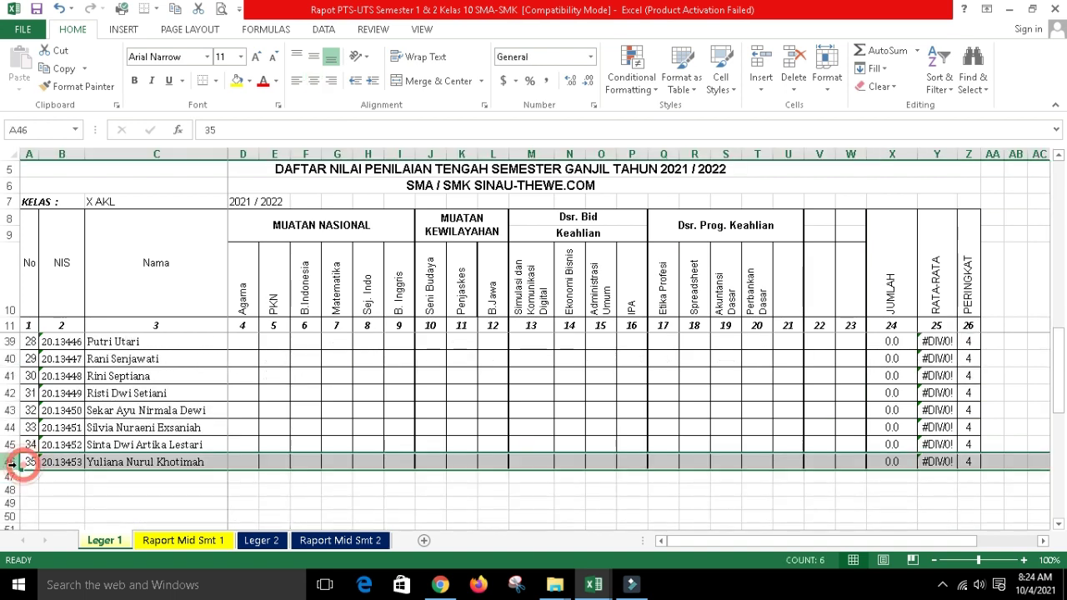
pyautogui.click(32, 462)
pyautogui.moveTo(31, 462); pyautogui.dragTo(947, 436)
pyautogui.click(398, 431)
pyautogui.scroll(9, 398, 430)
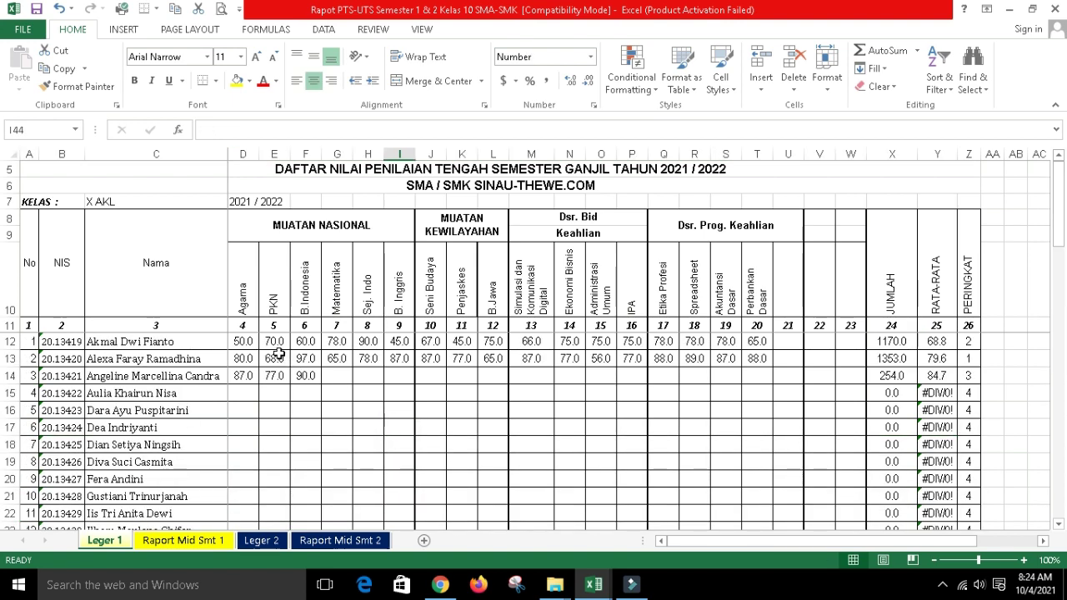
# Examine the filled grades and the remaining grade entry area D12:T20 on Leger 1
pyautogui.moveTo(246, 341); pyautogui.dragTo(823, 390)
pyautogui.click(626, 431)
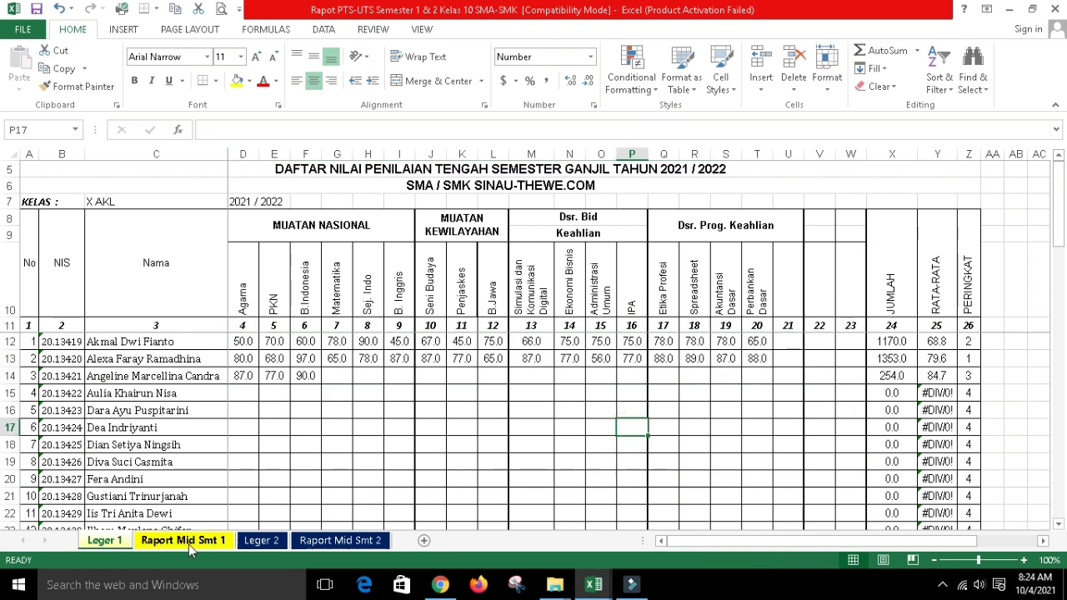
pyautogui.moveTo(248, 336); pyautogui.dragTo(745, 481)
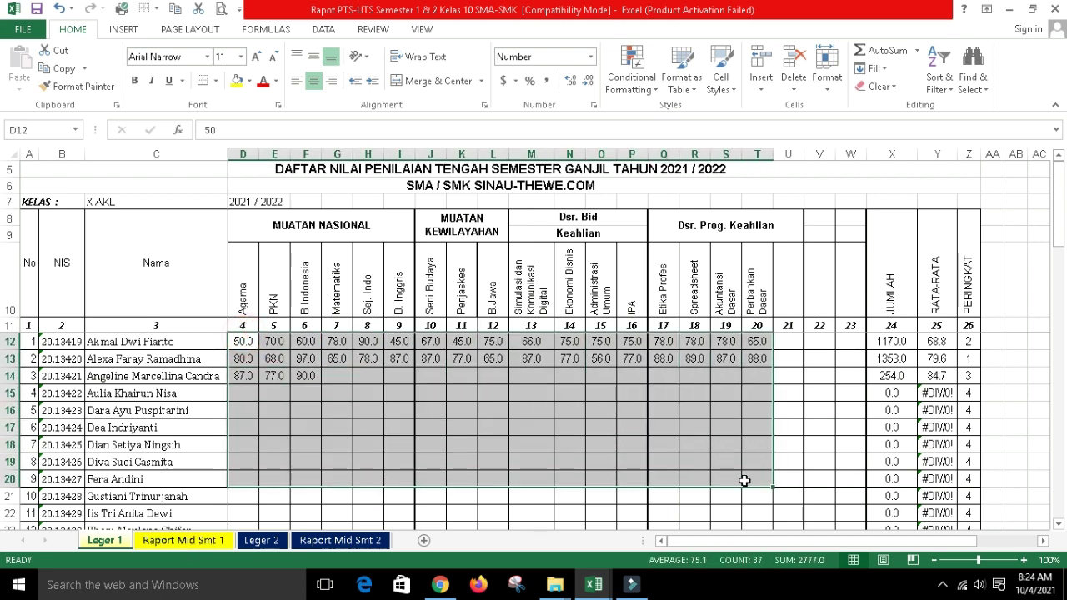
pyautogui.click(461, 463)
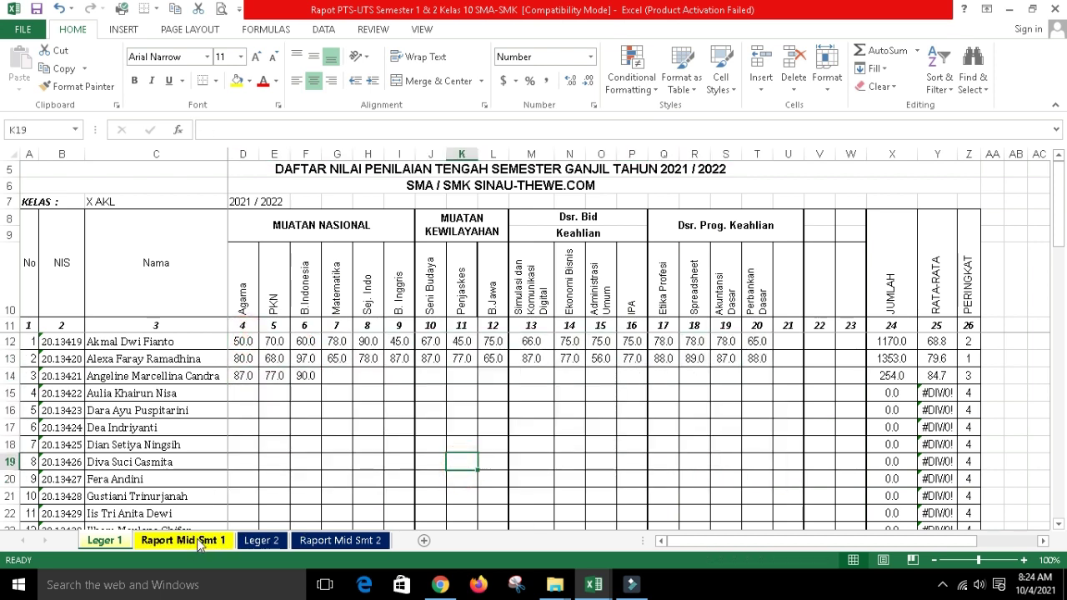
# Open the Raport Mid Smt 1 sheet and inspect its report title, school name, student identity fields and class details
pyautogui.click(199, 542)
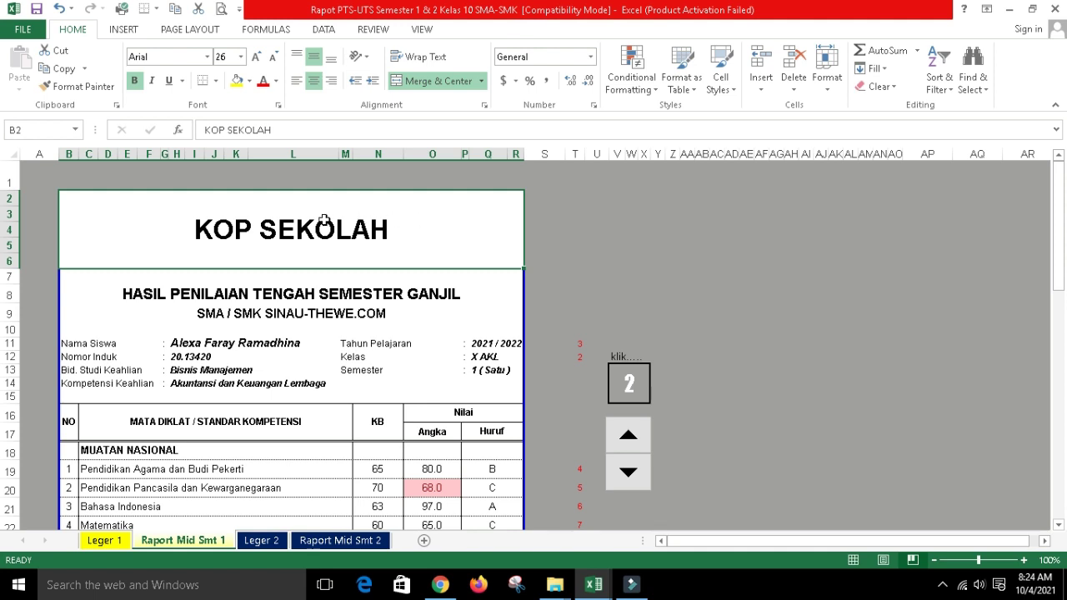
pyautogui.click(153, 301)
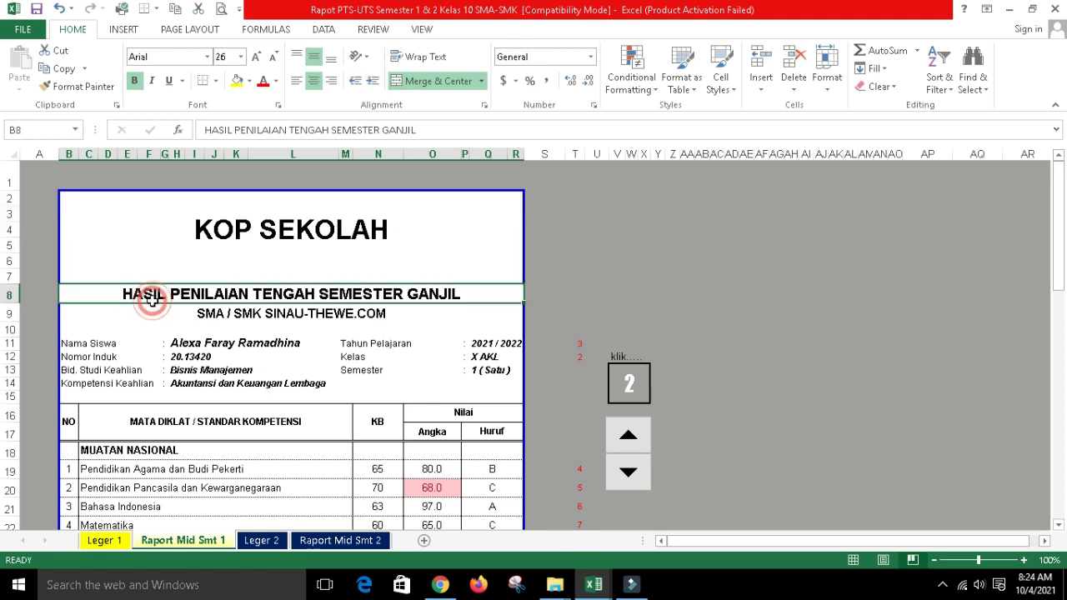
pyautogui.click(447, 294)
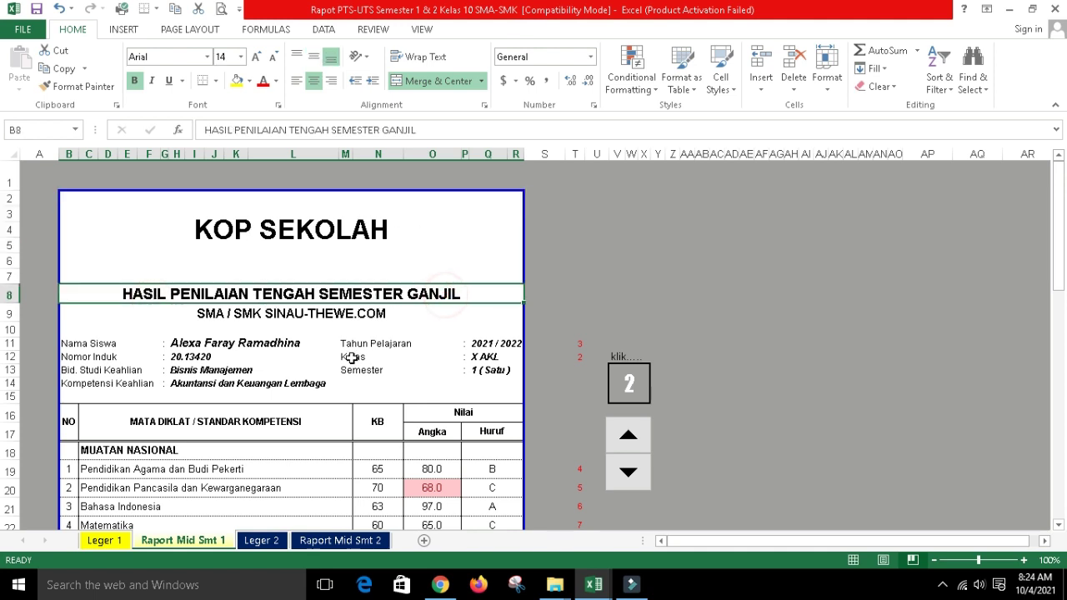
pyautogui.click(279, 317)
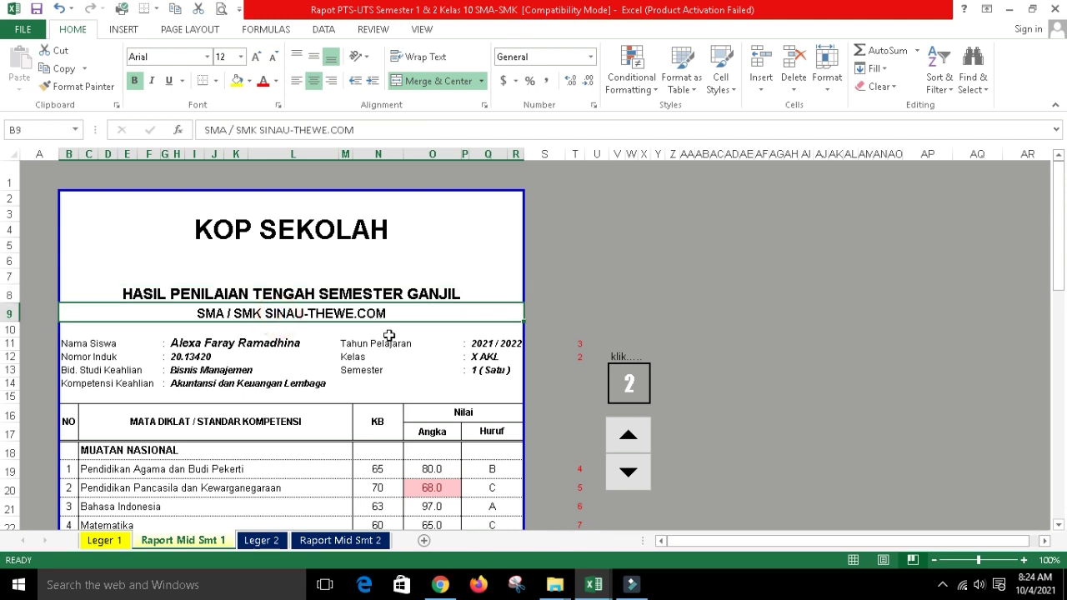
pyautogui.moveTo(181, 339); pyautogui.dragTo(183, 383)
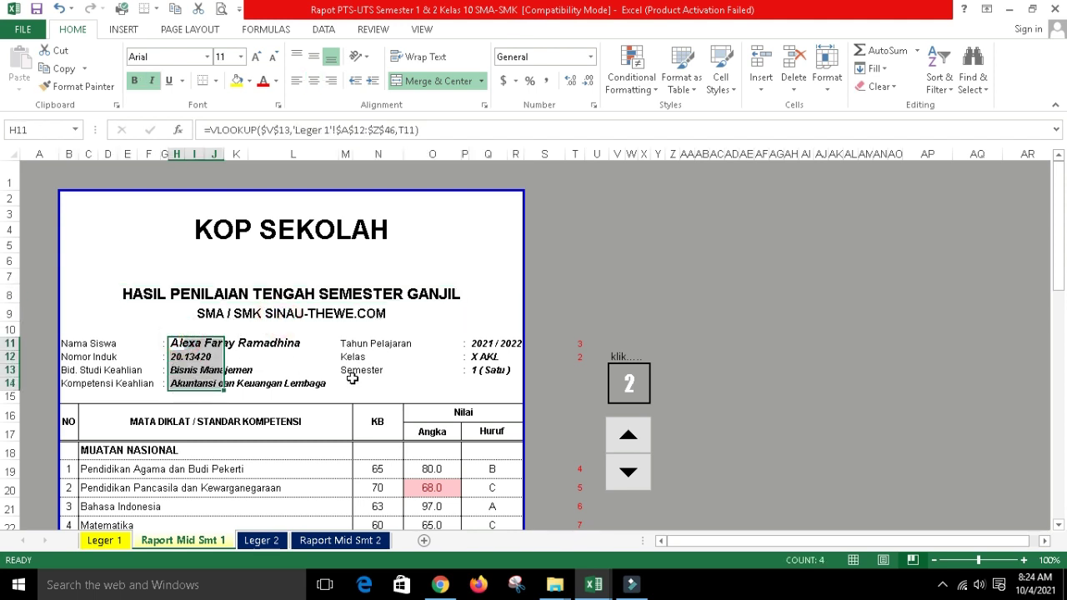
pyautogui.click(492, 344)
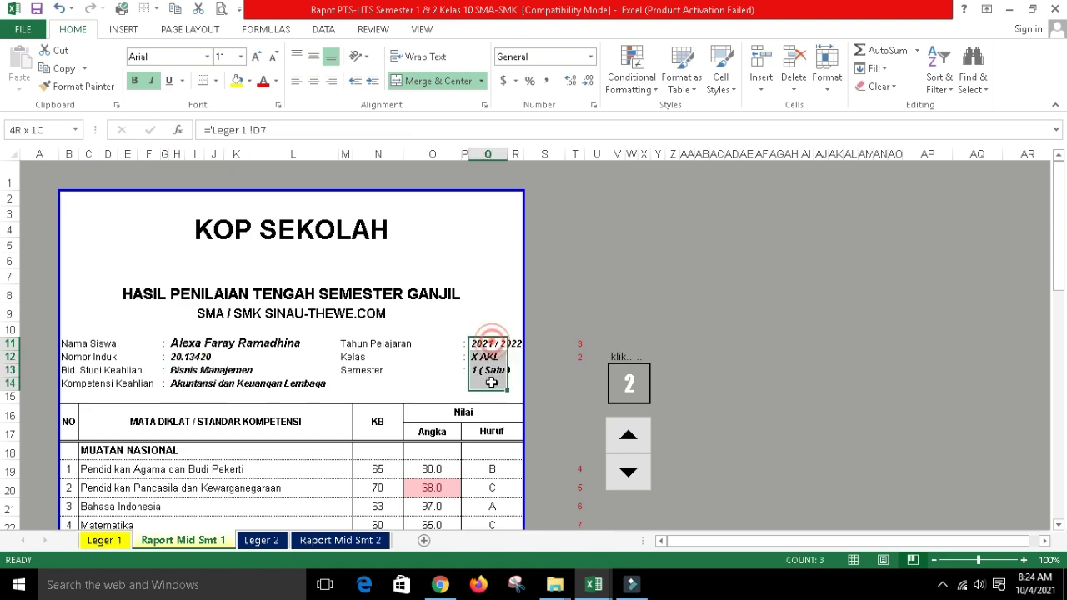
pyautogui.click(166, 369)
# Revisit Leger 1 briefly, then examine the Angka grades in O19:O28 on Raport Mid Smt 1
pyautogui.click(108, 542)
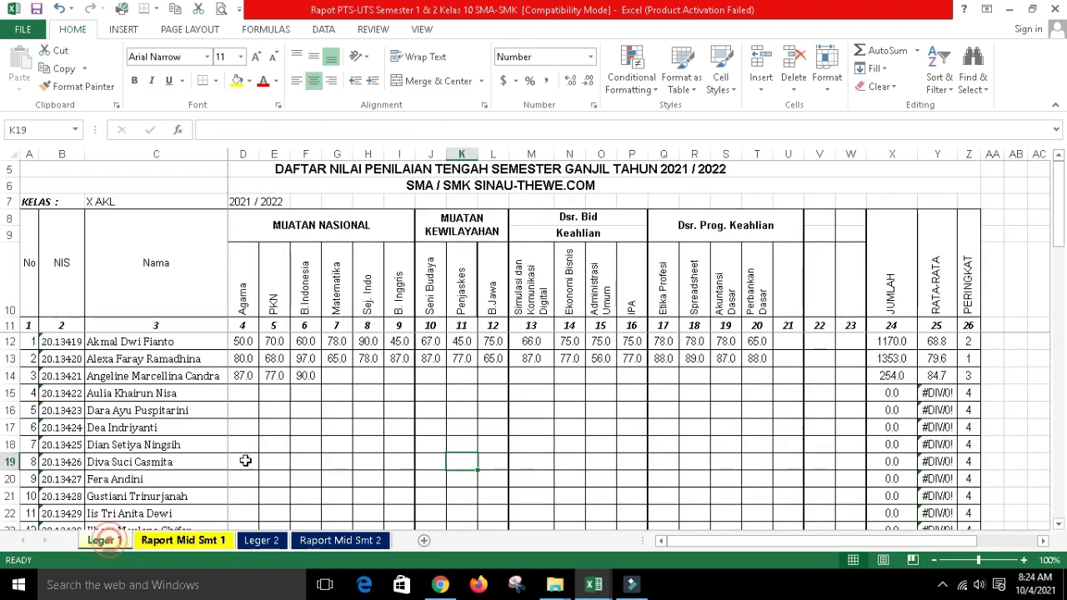
pyautogui.click(190, 542)
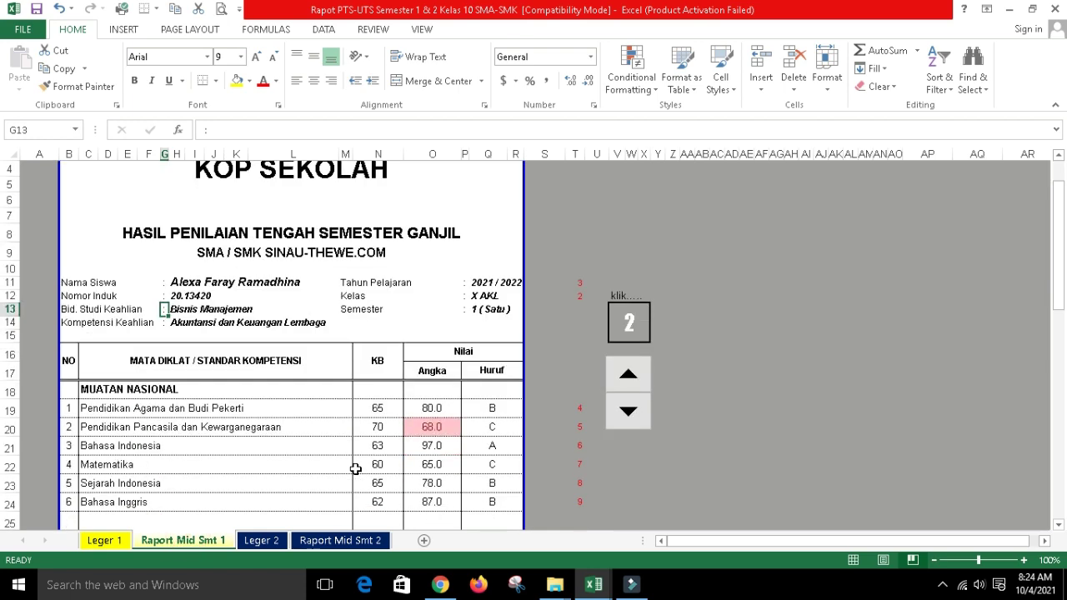
pyautogui.scroll(-2, 353, 465)
pyautogui.click(436, 311)
pyautogui.moveTo(436, 317); pyautogui.dragTo(434, 481)
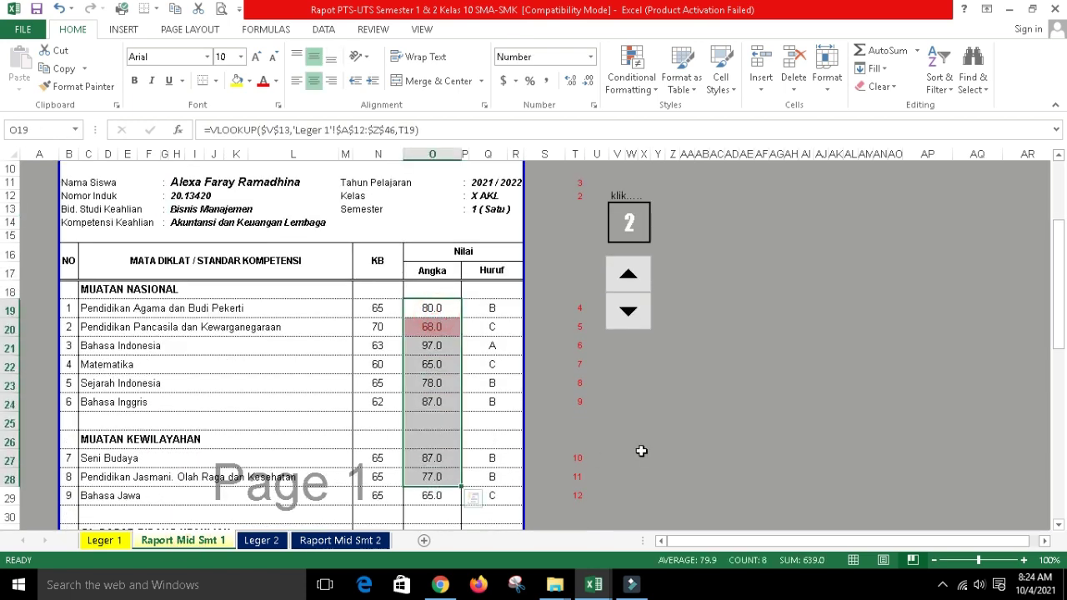
pyautogui.scroll(2, 641, 451)
pyautogui.click(748, 430)
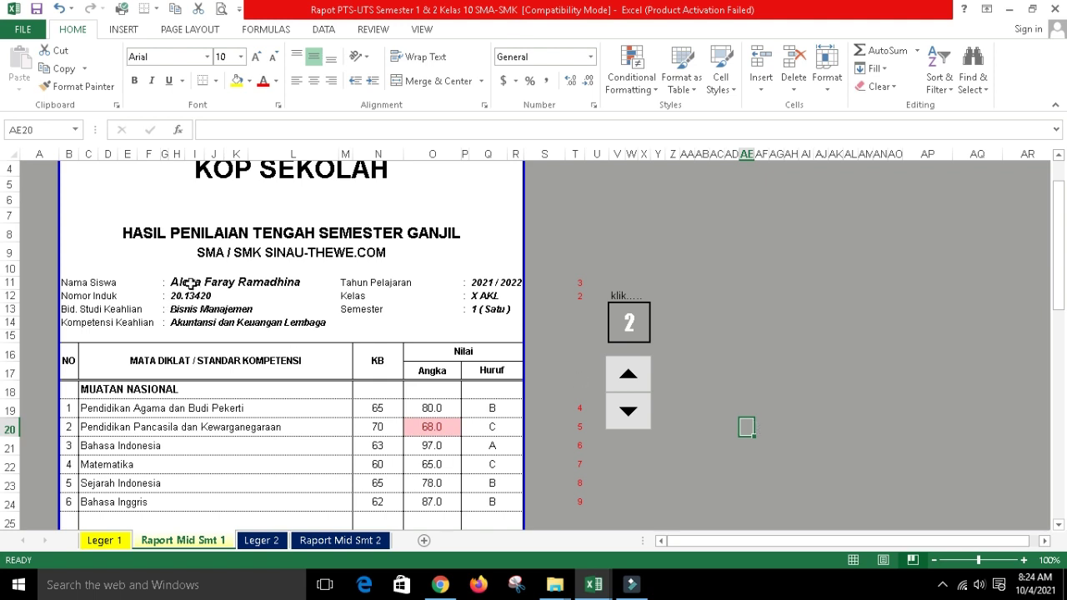
# Select the student number cell V13 on the report card, then check the No column from A12 on Leger 1
pyautogui.click(626, 321)
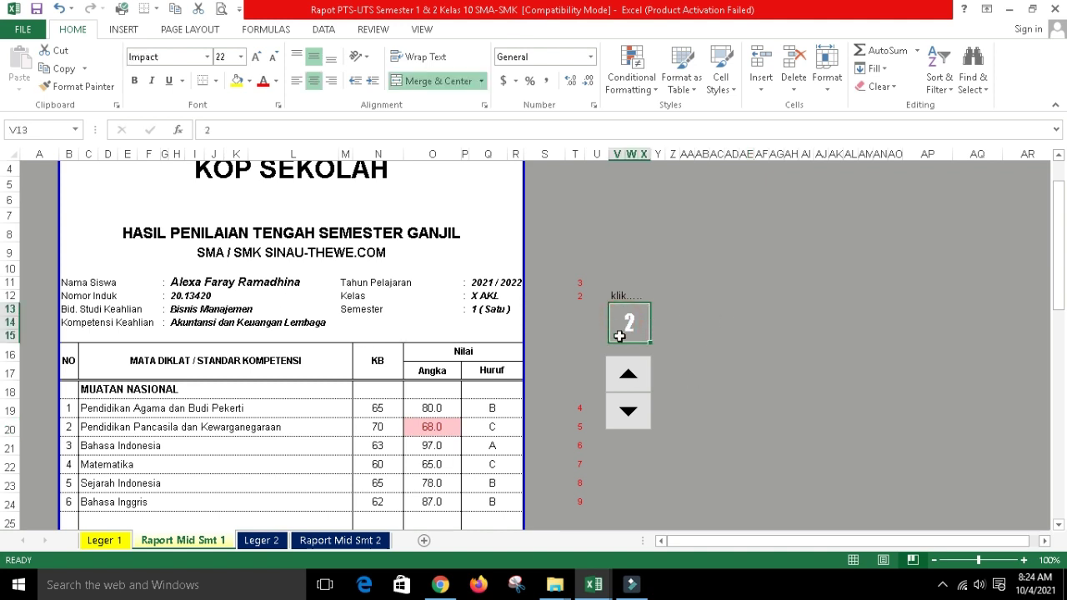
pyautogui.click(627, 321)
pyautogui.click(636, 321)
pyautogui.click(105, 540)
pyautogui.moveTo(33, 344); pyautogui.dragTo(26, 513)
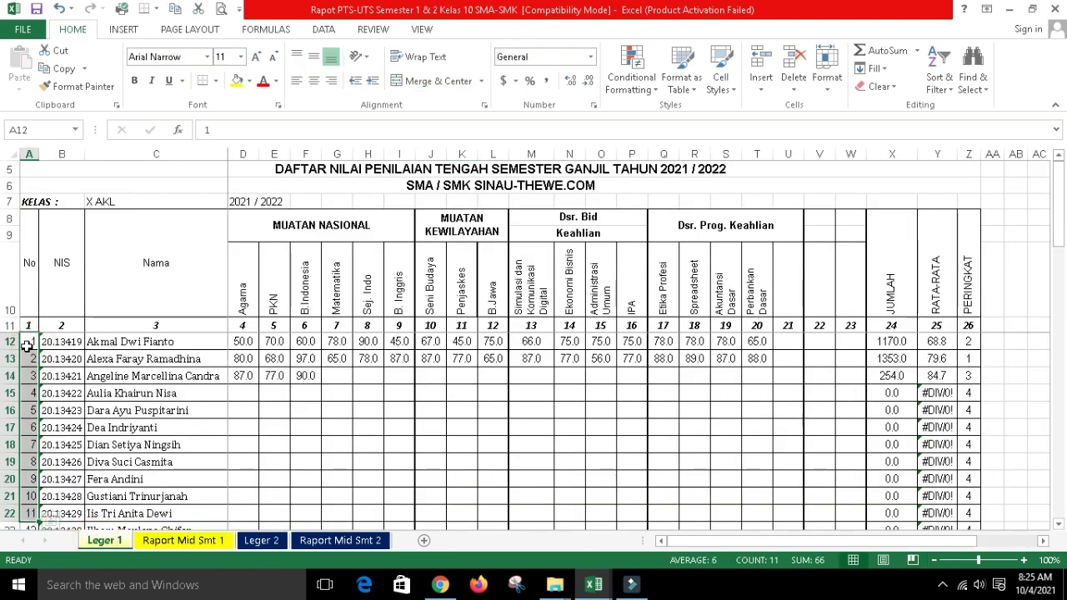
pyautogui.moveTo(28, 343); pyautogui.dragTo(25, 496)
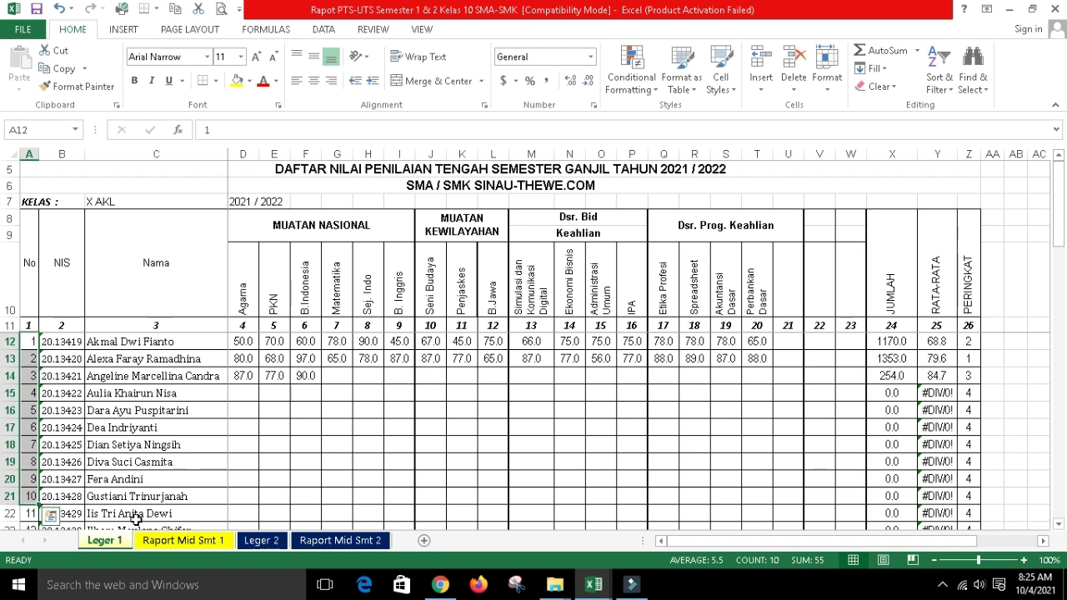
# Set the student number on Raport Mid Smt 1 to 1 to load the first student's report
pyautogui.click(183, 540)
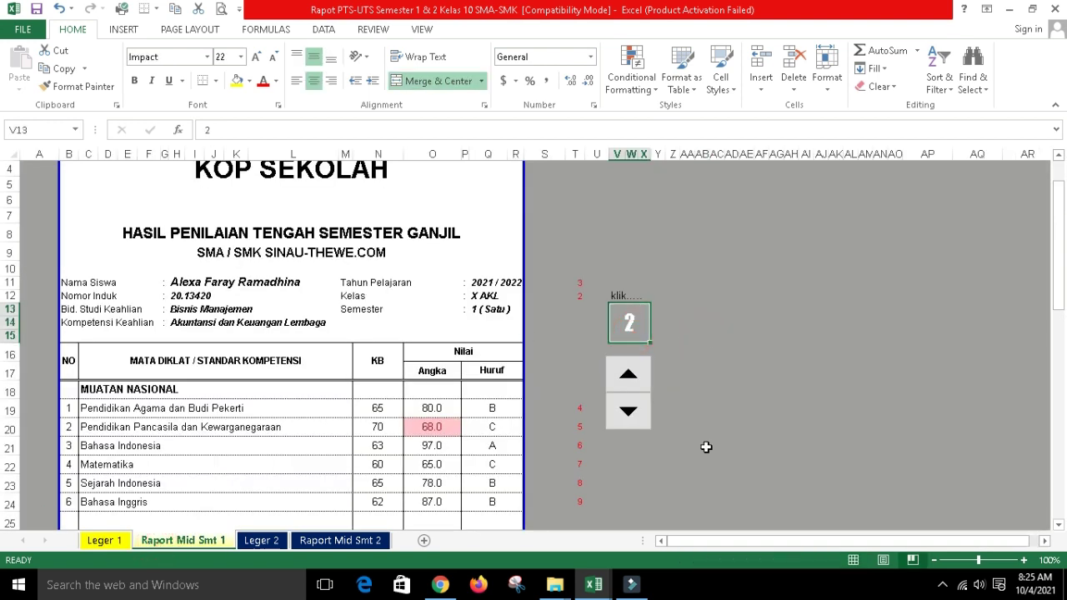
pyautogui.write('1')
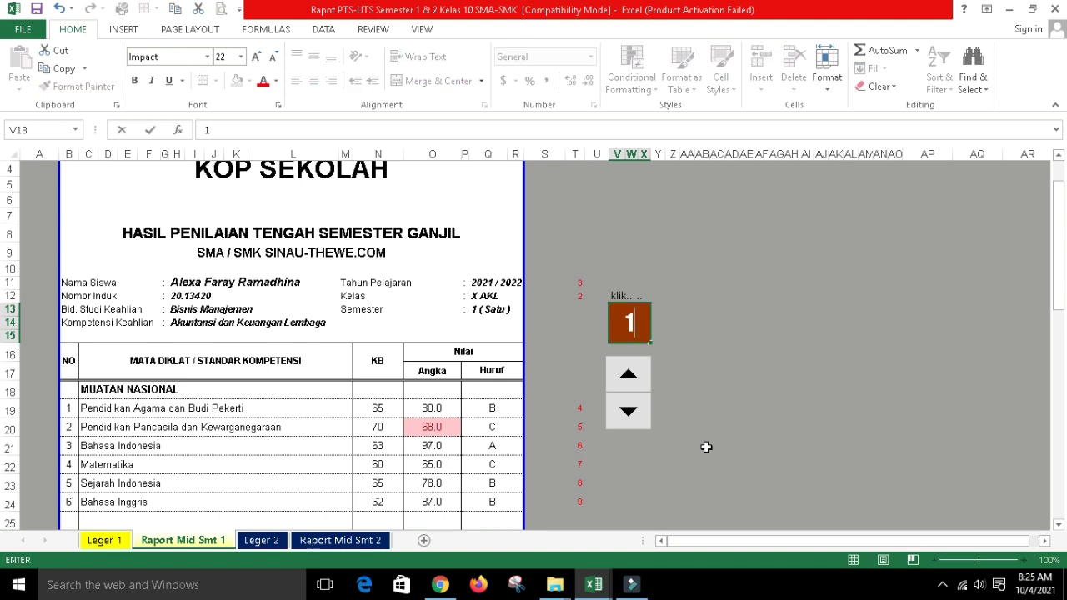
pyautogui.press('Return')
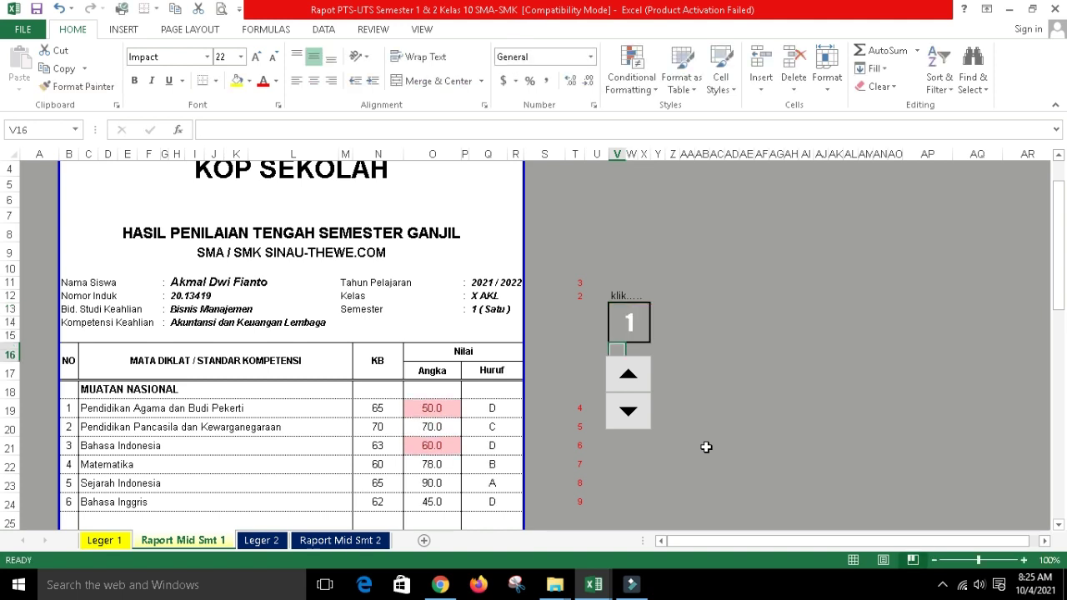
# Review the first student's report card, covering identity, school year, semester, Angka and Huruf grades, average and class rank
pyautogui.click(180, 284)
pyautogui.click(490, 283)
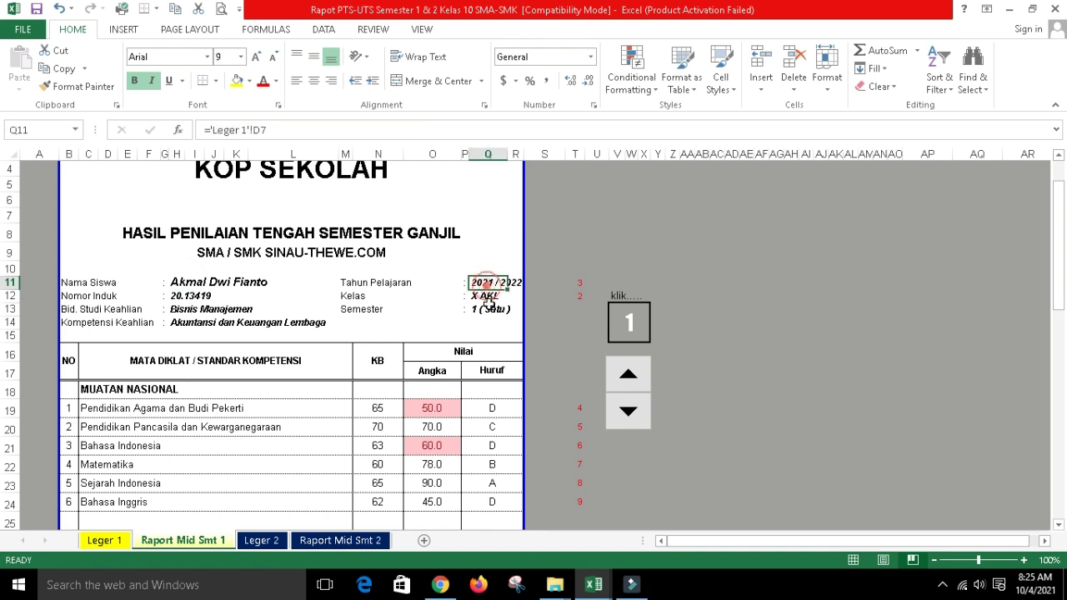
pyautogui.click(488, 310)
pyautogui.scroll(-2, 449, 401)
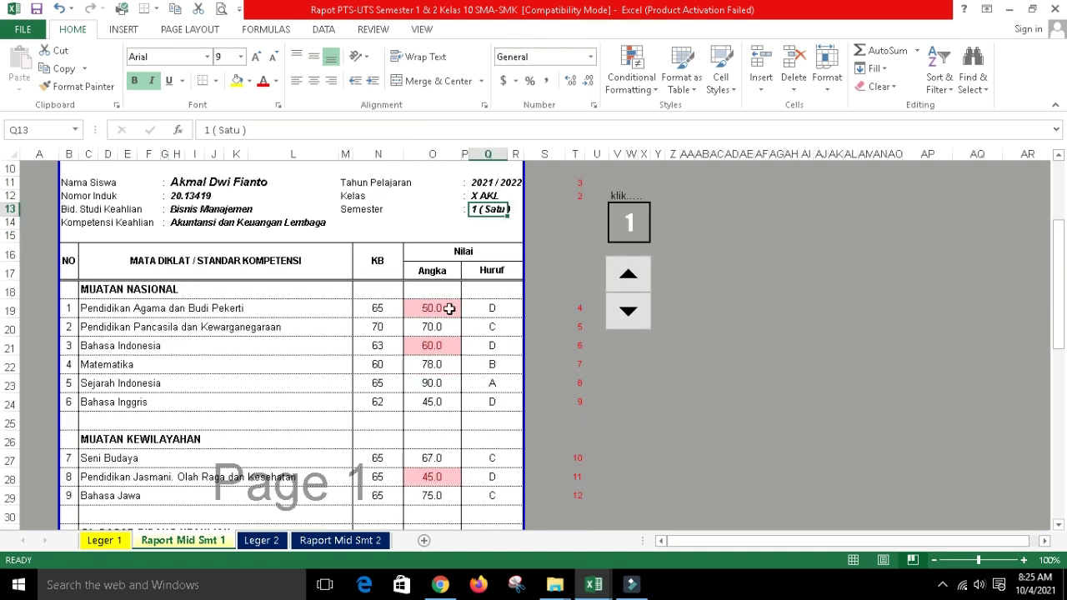
pyautogui.moveTo(449, 310); pyautogui.dragTo(455, 515)
pyautogui.moveTo(449, 311); pyautogui.dragTo(445, 415)
pyautogui.moveTo(491, 313); pyautogui.dragTo(483, 436)
pyautogui.scroll(-6, 484, 481)
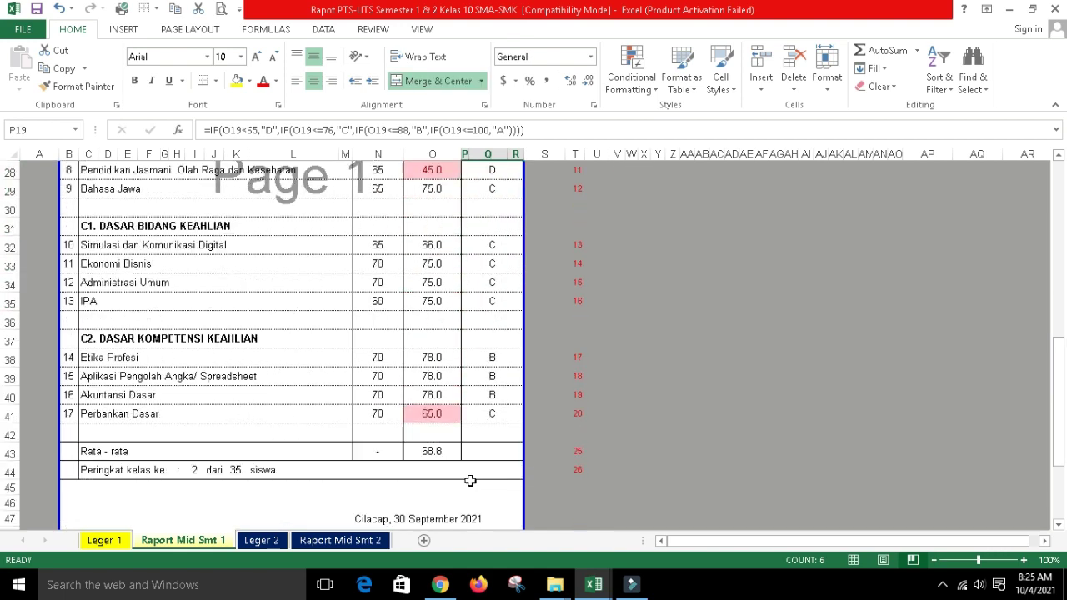
# Check the class rank row on the report card, including the student count formula in K44
pyautogui.click(204, 475)
pyautogui.click(236, 470)
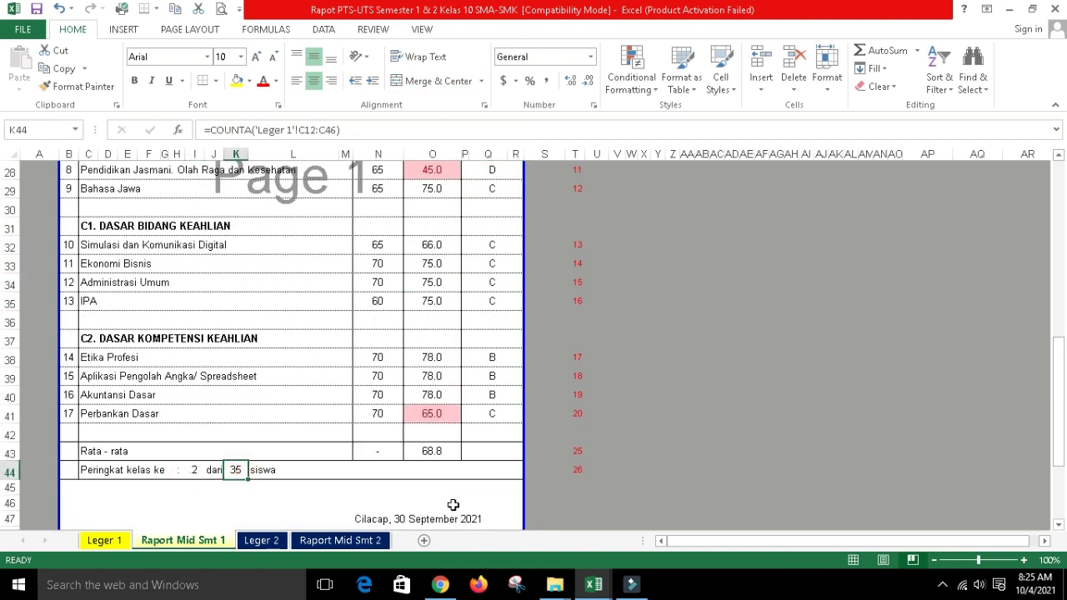
pyautogui.scroll(4, 454, 505)
pyautogui.scroll(4, 454, 504)
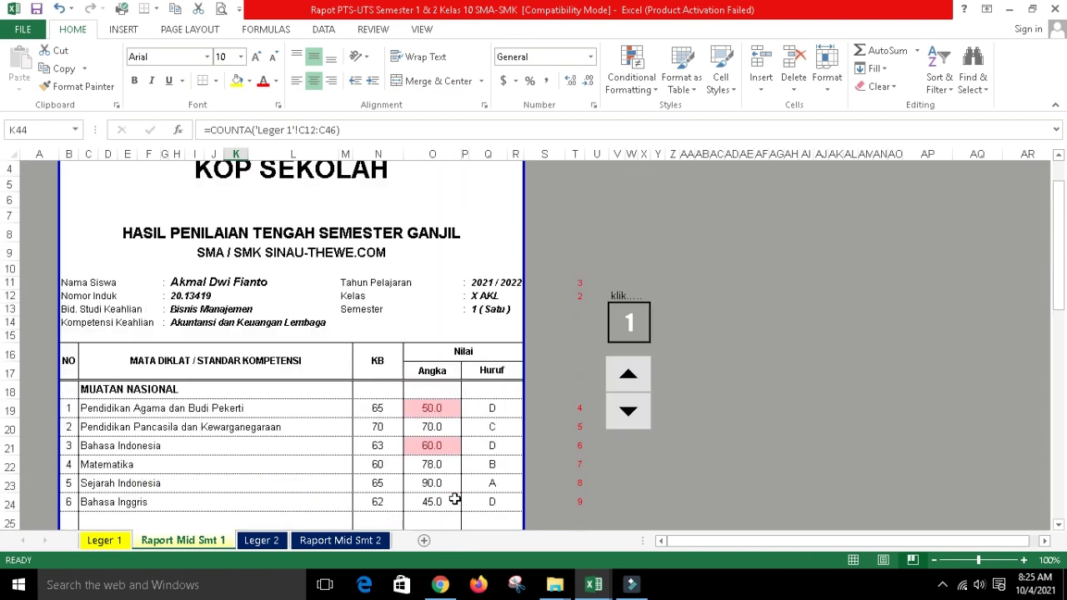
# Advance the report card to student number 2 and check the Nomor Induk formula, then load student number 3
pyautogui.click(626, 411)
pyautogui.click(628, 375)
pyautogui.click(187, 290)
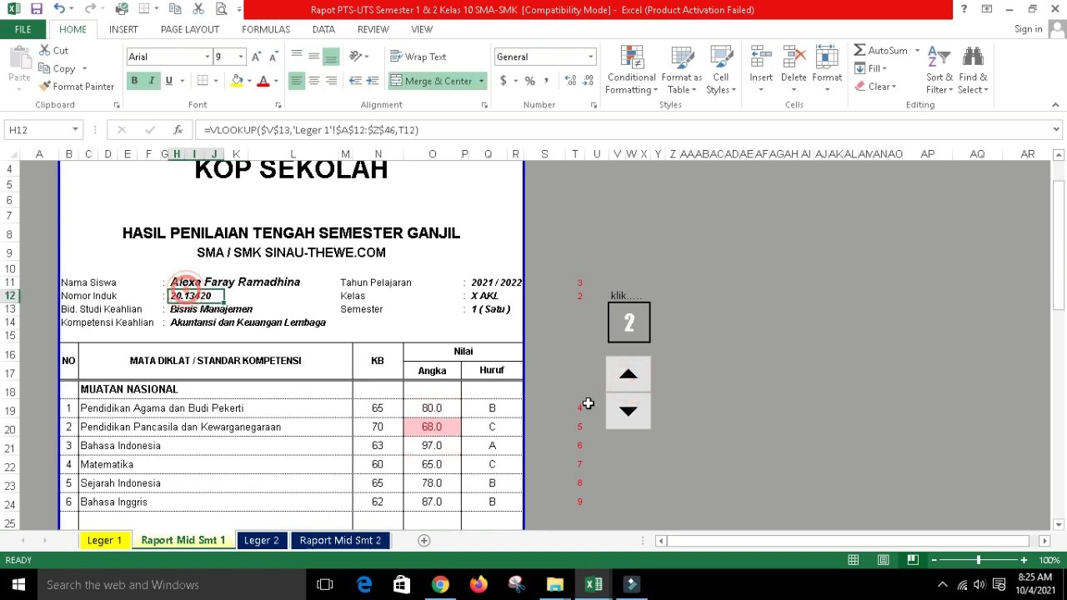
pyautogui.scroll(-1, 586, 401)
pyautogui.click(629, 327)
pyautogui.scroll(-1, 575, 412)
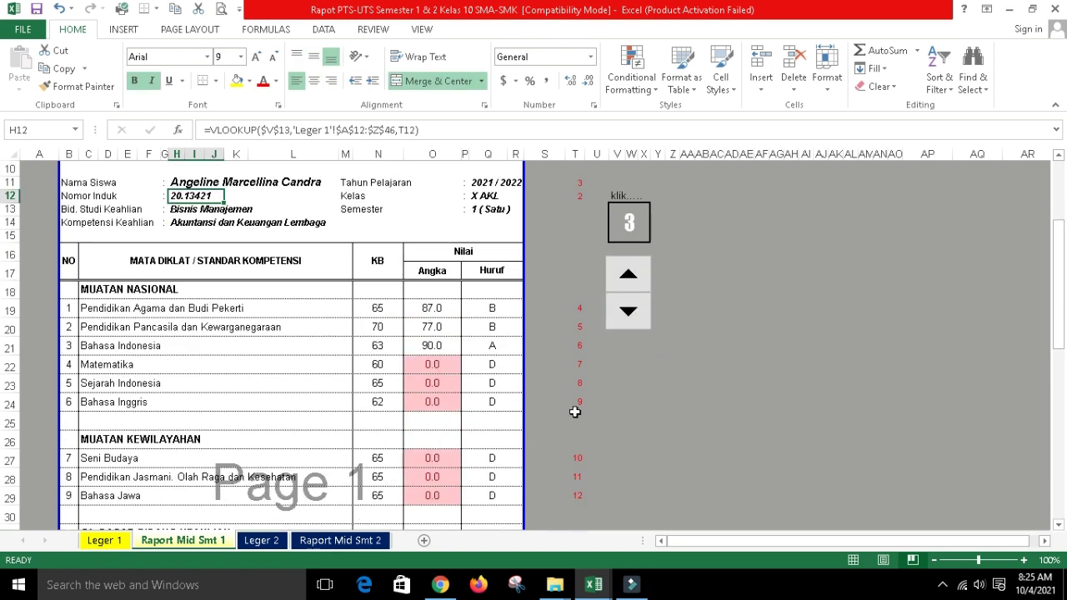
# Examine the third student's Angka grades in O19:O21 with their subjects, then the Matematika to Bahasa Inggris grades in O22:O24
pyautogui.moveTo(431, 307); pyautogui.dragTo(452, 351)
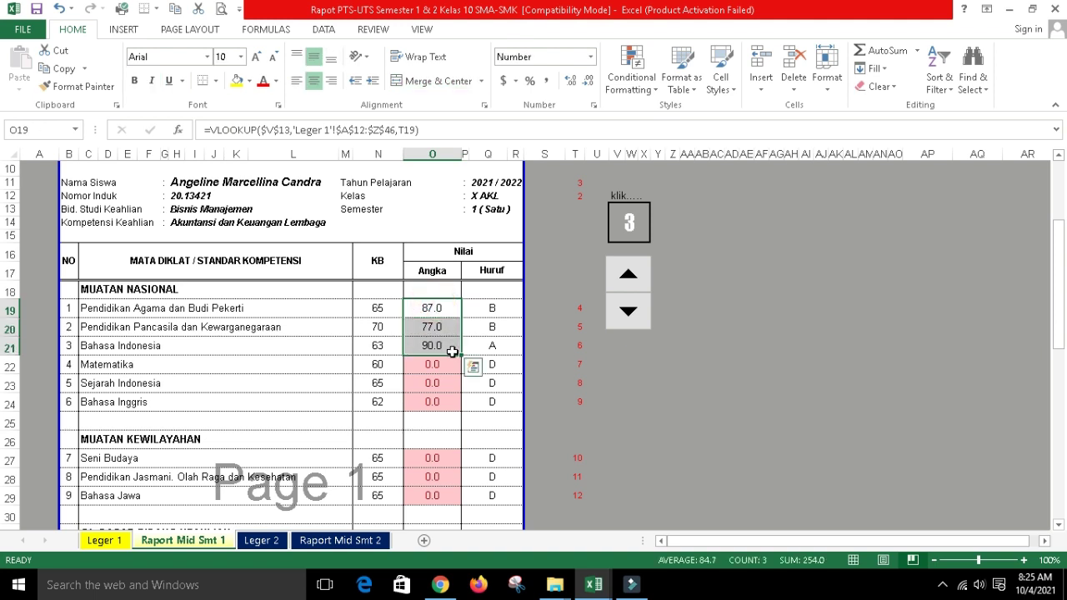
pyautogui.click(90, 310)
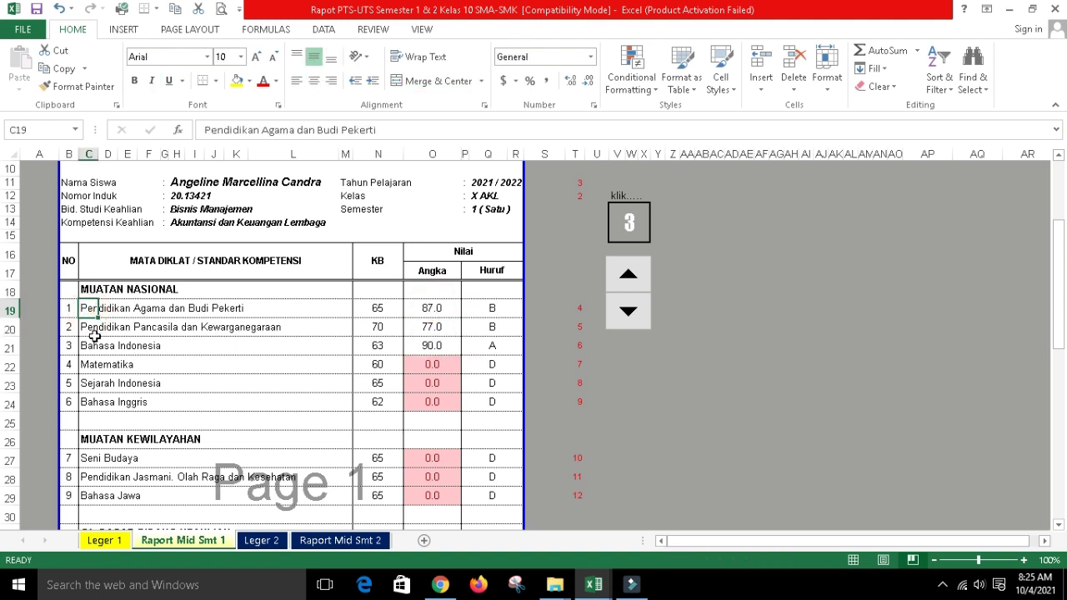
pyautogui.click(94, 331)
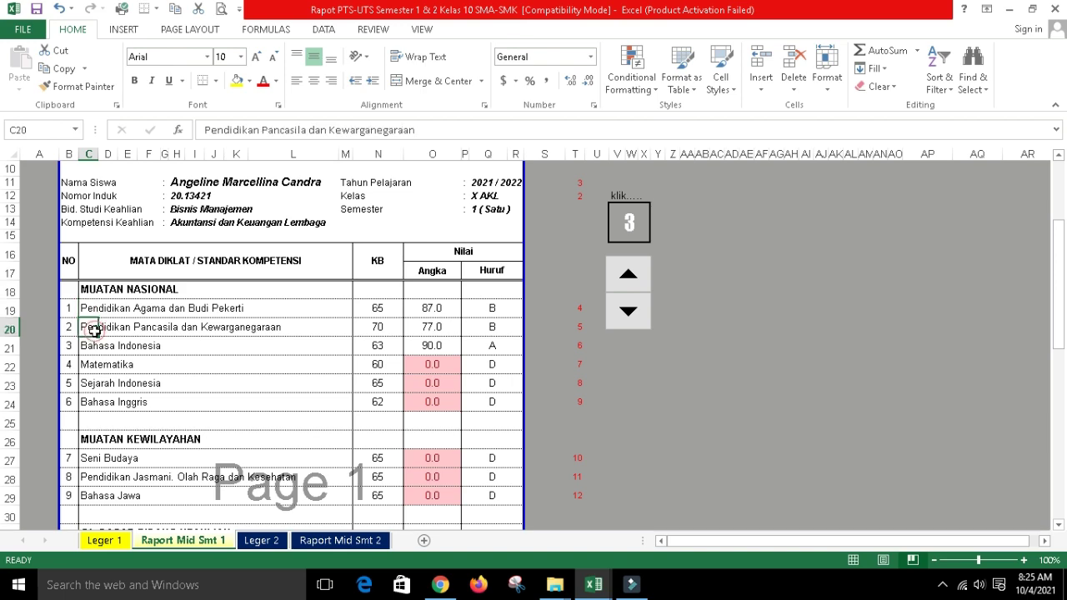
pyautogui.click(102, 346)
pyautogui.moveTo(448, 364); pyautogui.dragTo(442, 439)
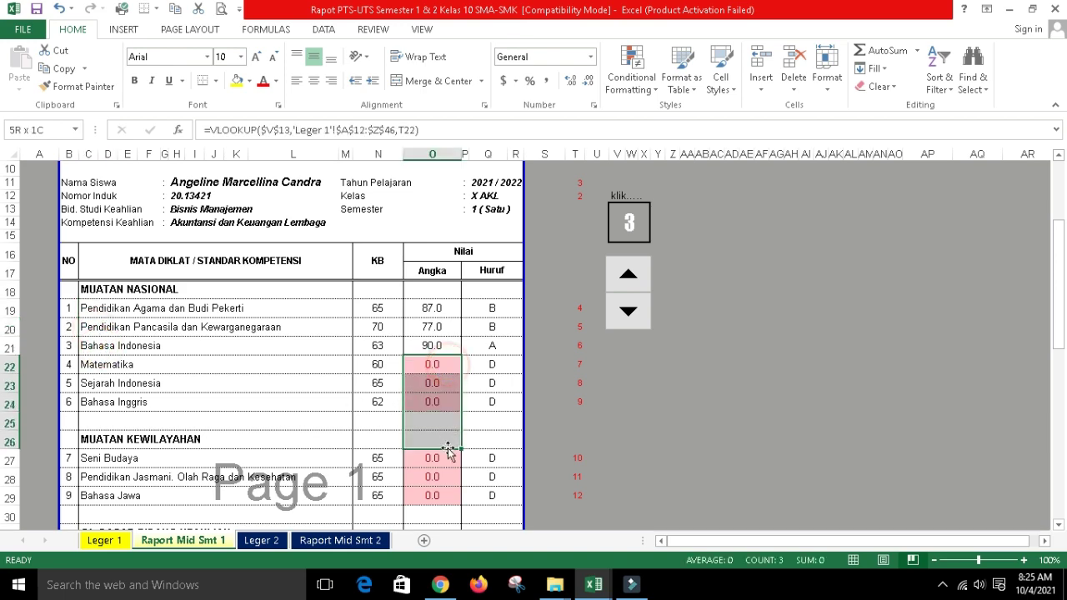
pyautogui.scroll(-4, 451, 488)
pyautogui.scroll(2, 451, 489)
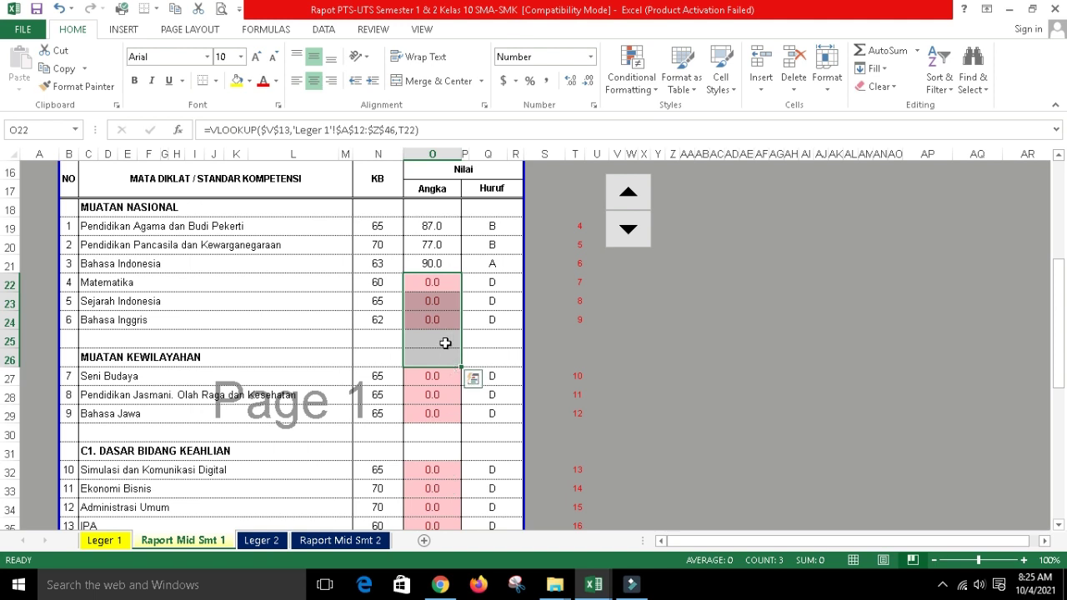
pyautogui.moveTo(431, 282); pyautogui.dragTo(431, 320)
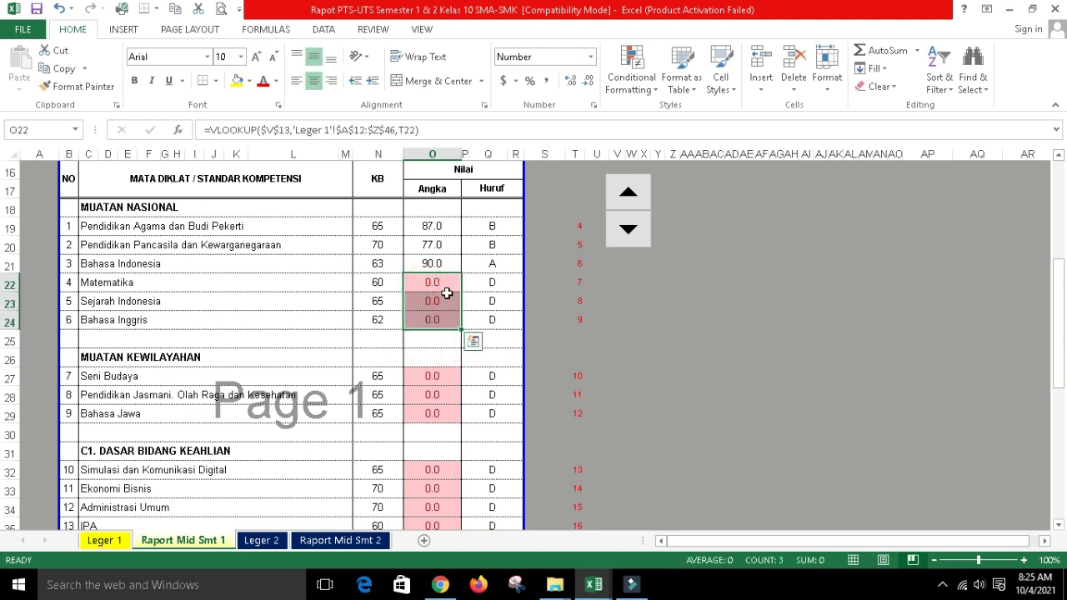
pyautogui.scroll(2, 444, 349)
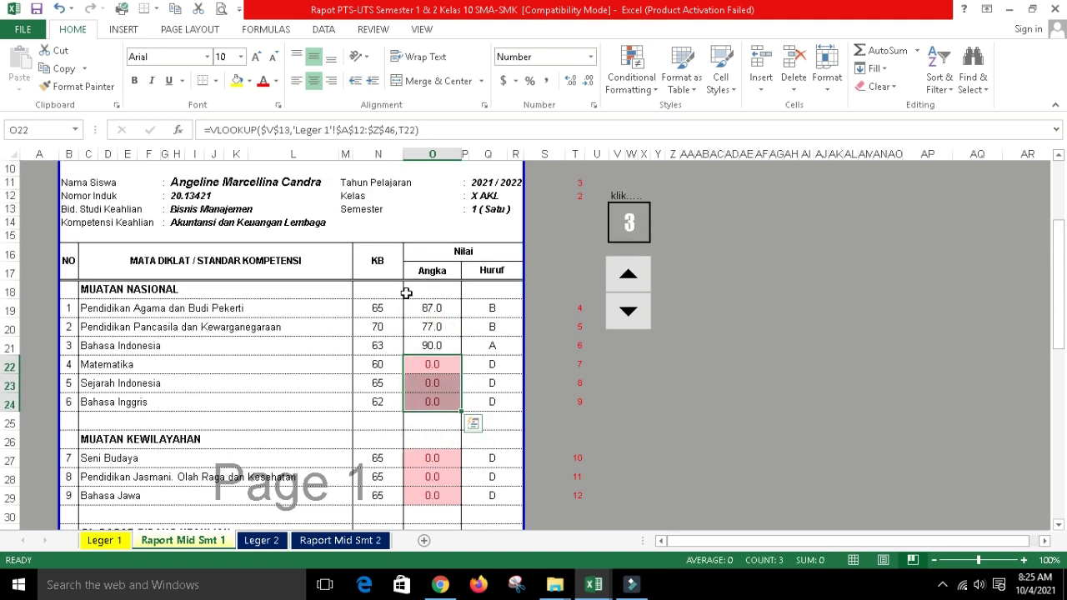
# Compare the KB minimums in column N with the third student's Angka grades for the Muatan Nasional subjects
pyautogui.click(389, 383)
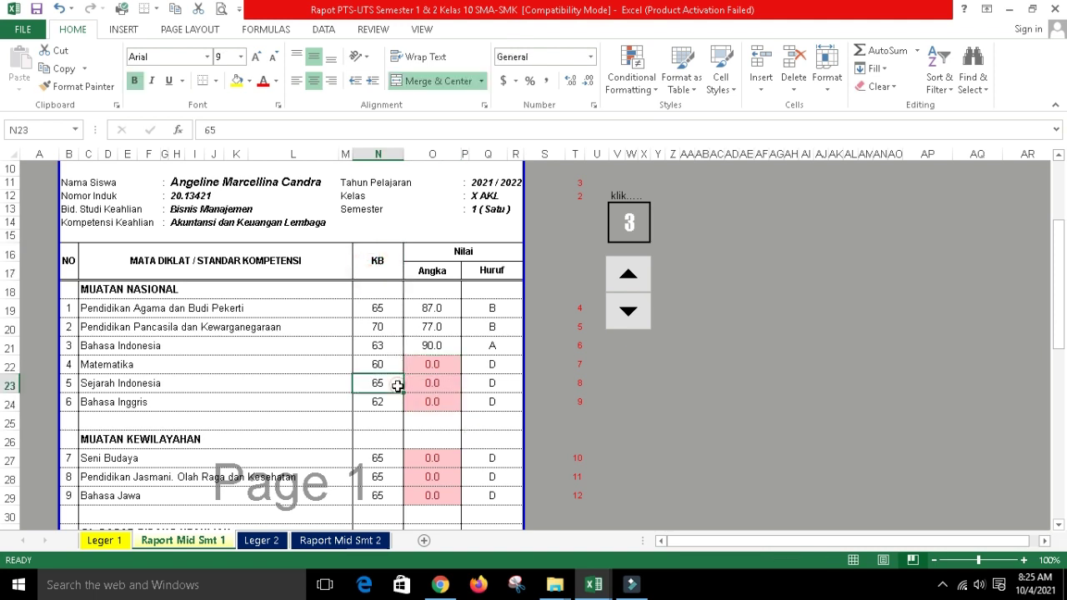
pyautogui.moveTo(425, 365); pyautogui.dragTo(429, 421)
pyautogui.moveTo(434, 364); pyautogui.dragTo(438, 400)
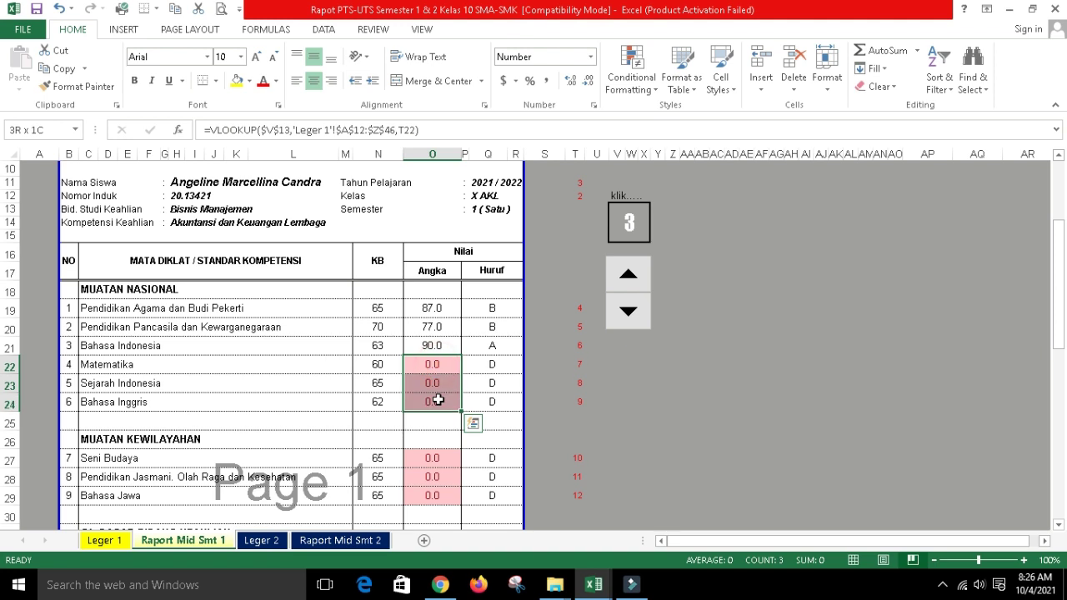
pyautogui.click(408, 344)
pyautogui.click(385, 326)
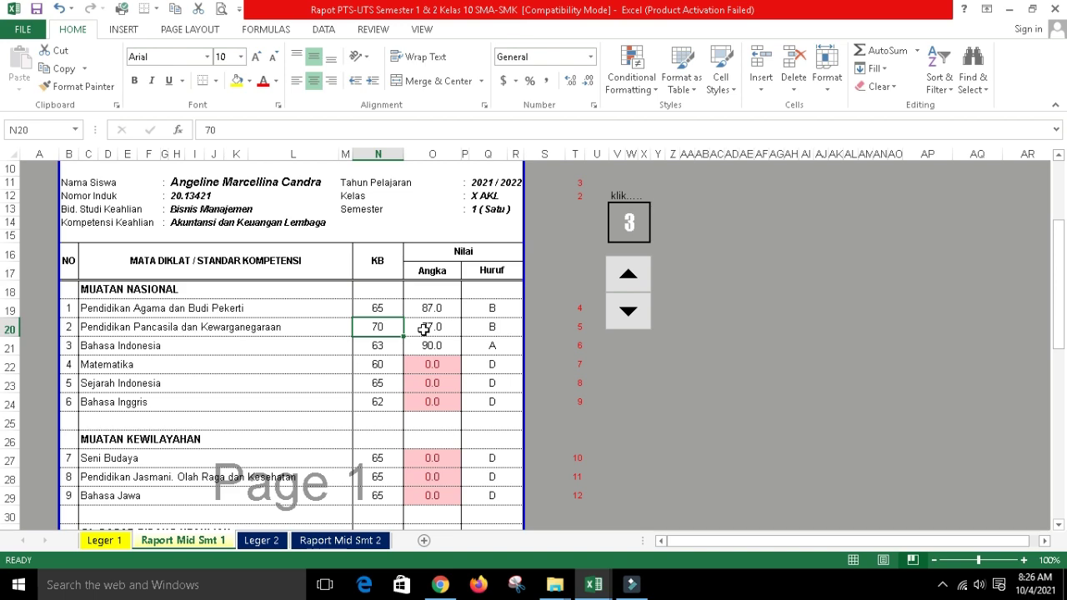
pyautogui.click(388, 381)
pyautogui.click(434, 384)
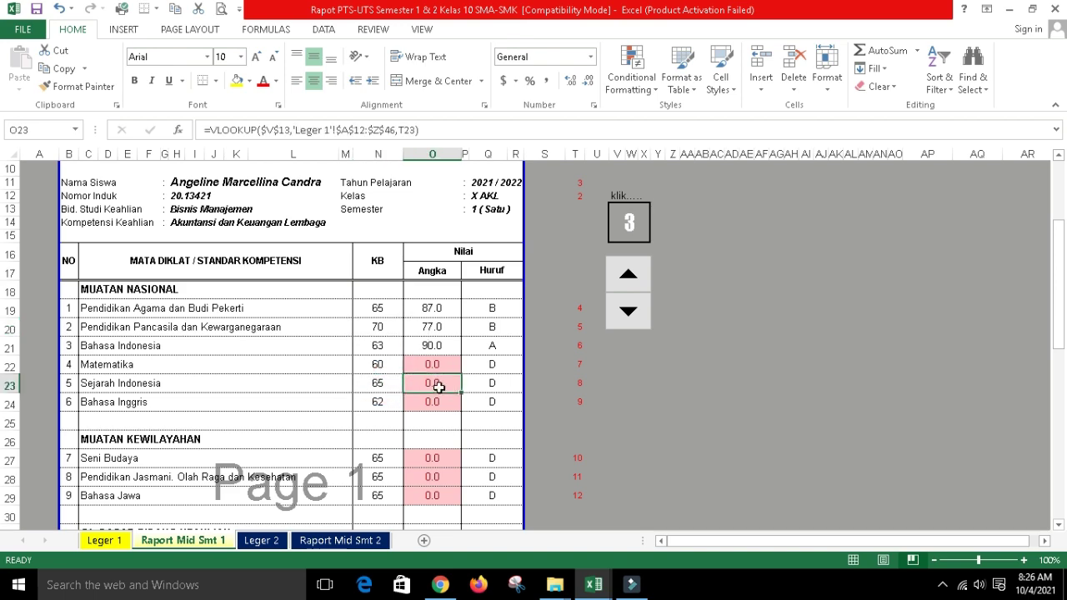
# Look over the rest of the third student's report, then check the matching grades on Leger 1 and return to Raport Mid Smt 1
pyautogui.scroll(-4, 437, 408)
pyautogui.scroll(7, 439, 436)
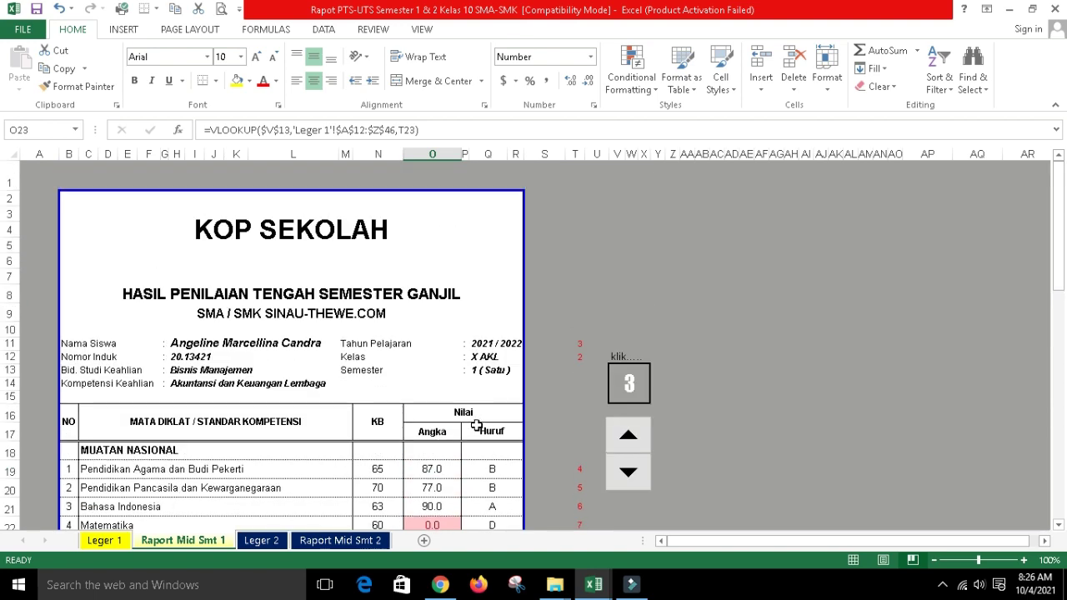
pyautogui.click(216, 369)
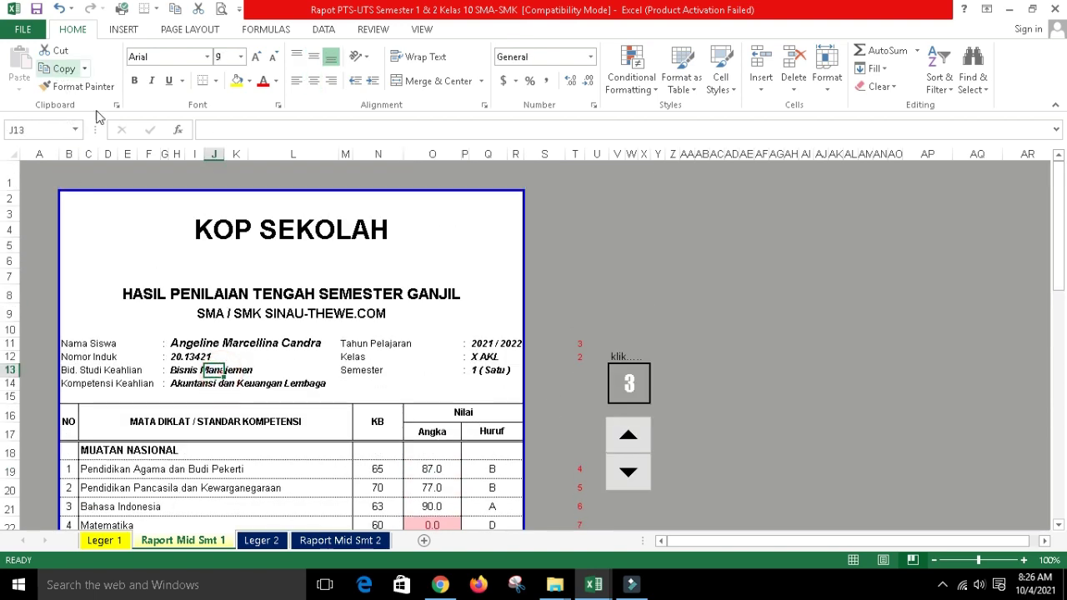
pyautogui.click(105, 541)
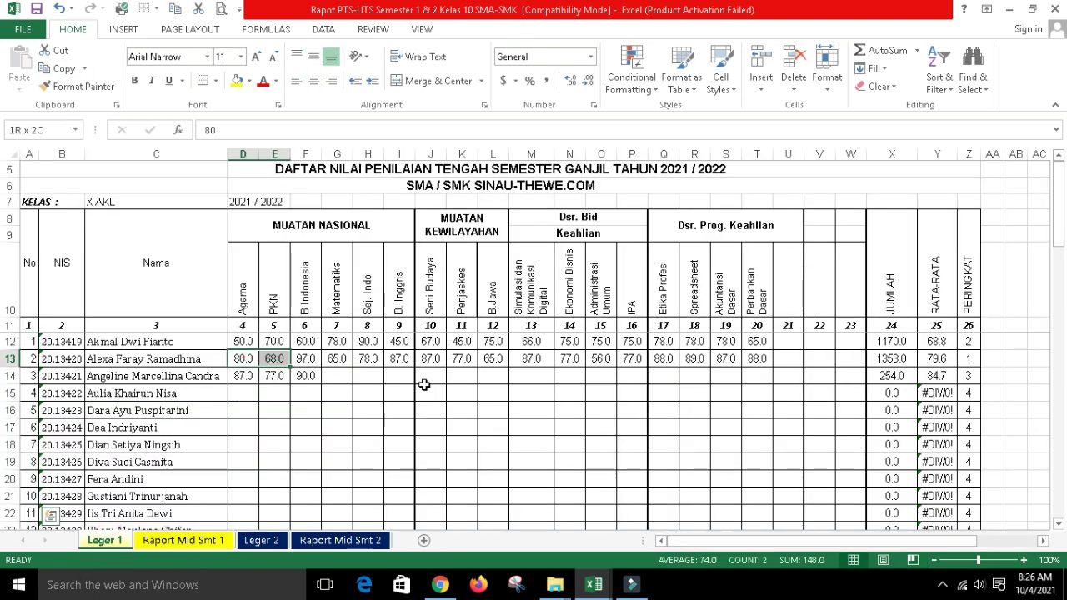
pyautogui.click(187, 541)
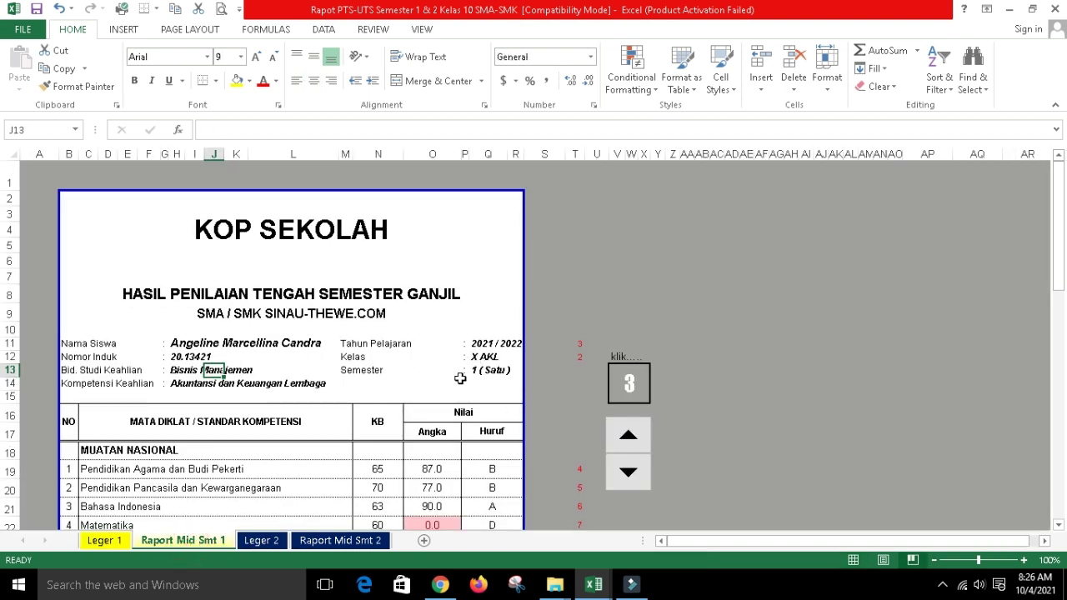
# Cycle through the student numbers on Raport Mid Smt 1 and set the number to 2
pyautogui.click(630, 474)
pyautogui.click(634, 437)
pyautogui.scroll(-1, 634, 437)
pyautogui.click(626, 412)
pyautogui.click(628, 374)
pyautogui.click(626, 412)
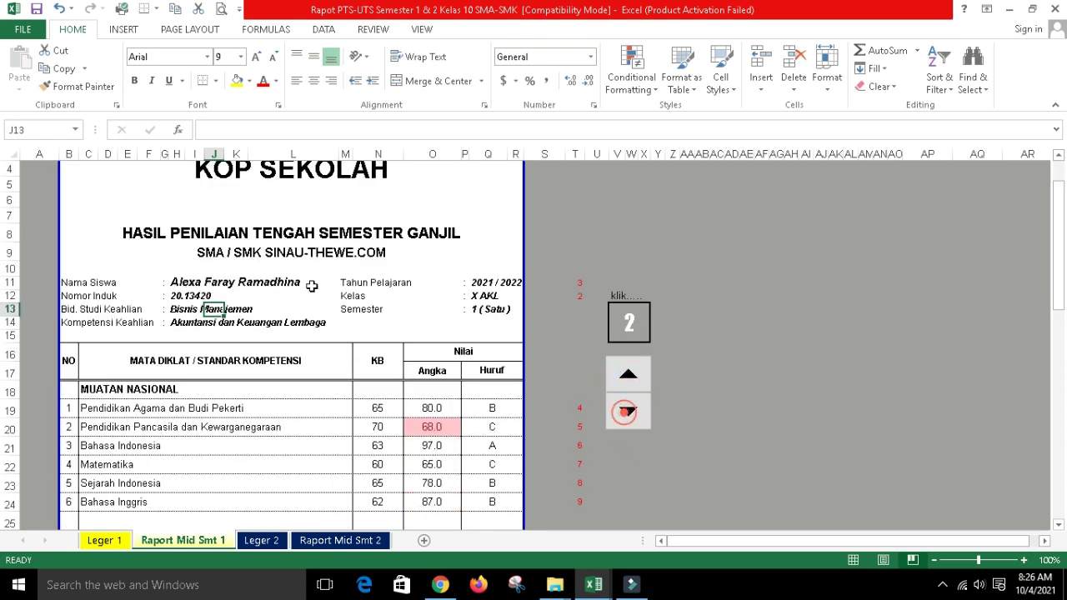
# Try to print the second student's report card with Microsoft Print to PDF
pyautogui.click(122, 10)
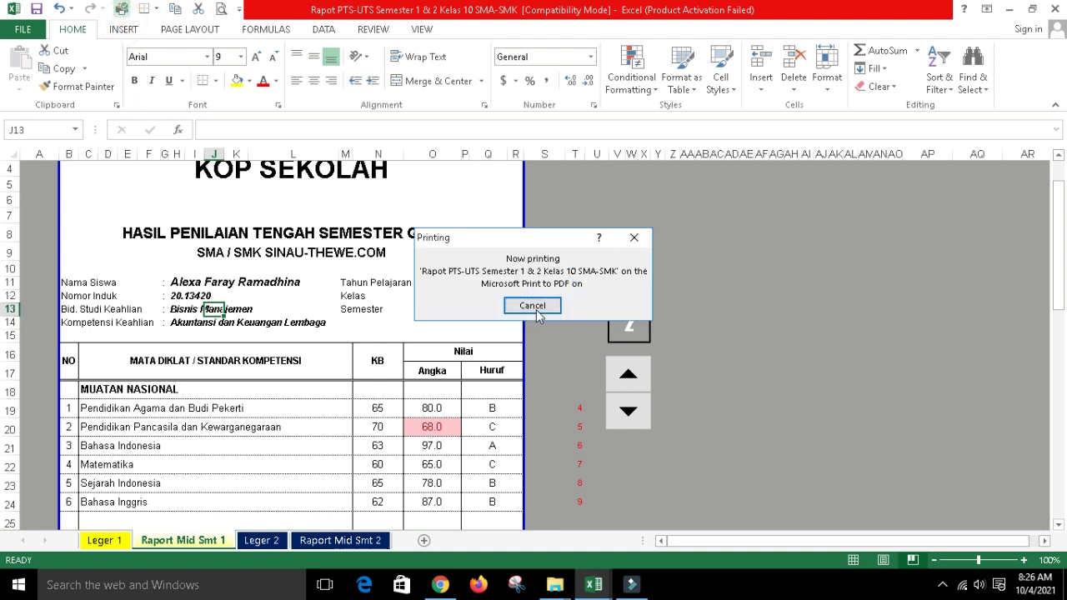
pyautogui.click(539, 306)
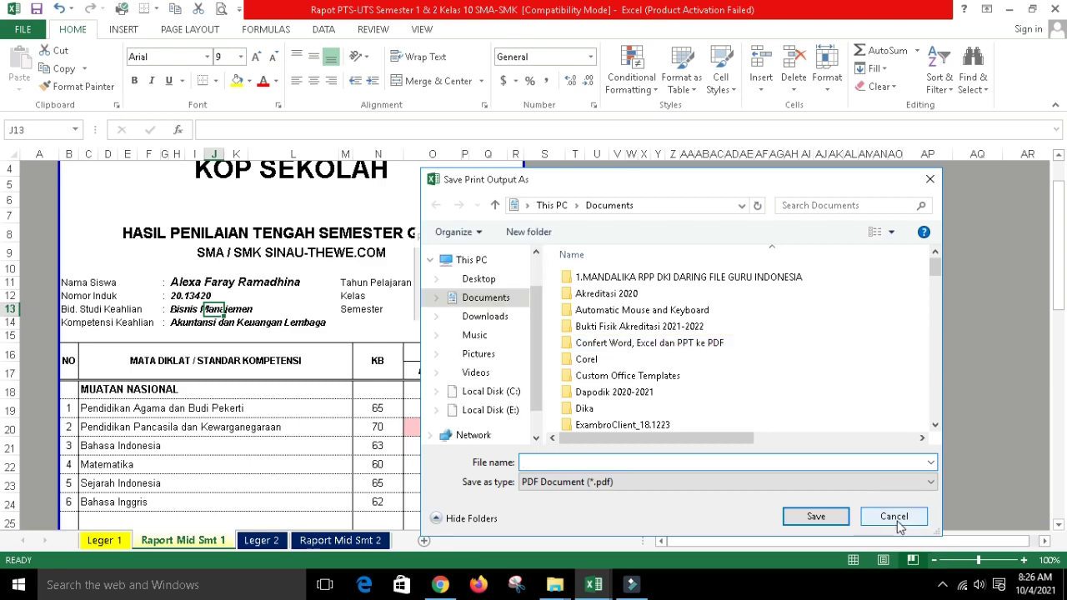
pyautogui.click(894, 517)
pyautogui.click(386, 383)
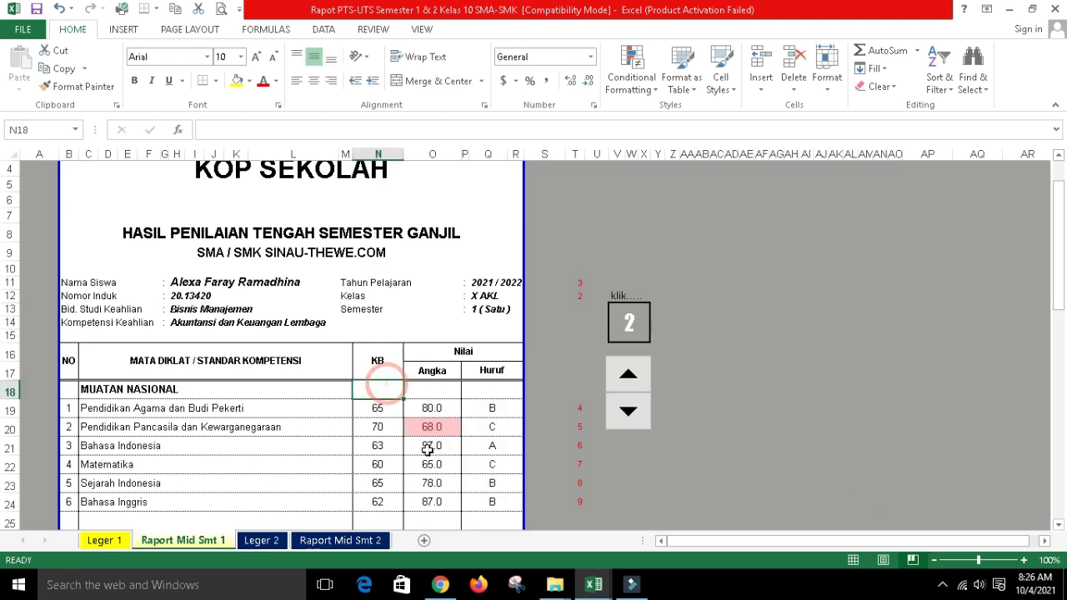
pyautogui.scroll(1, 427, 449)
pyautogui.click(309, 505)
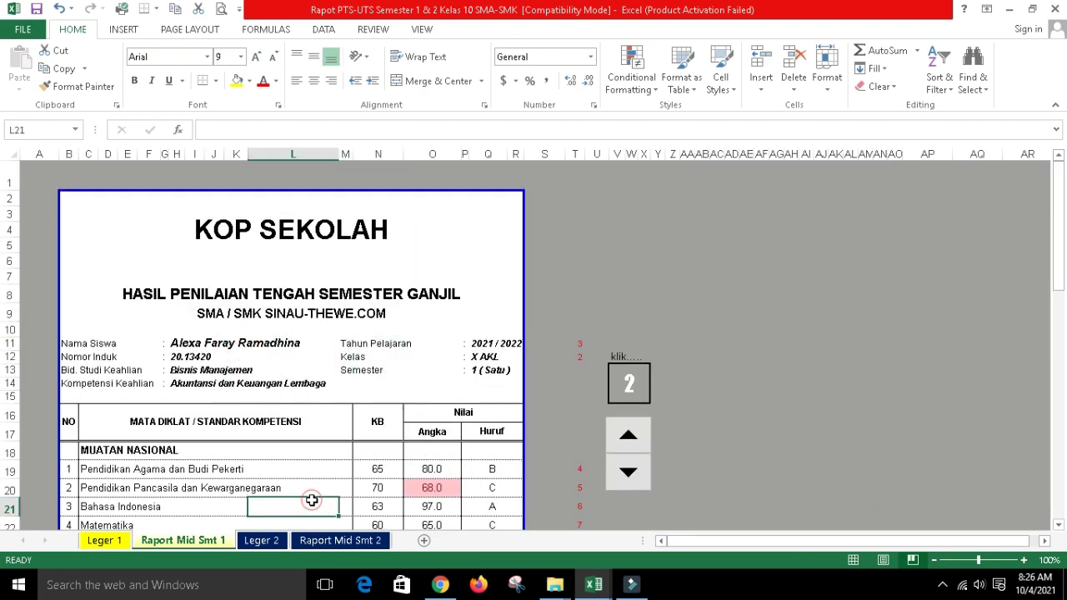
# Open Leger 2 and examine its even-semester grade entry area from D12 across the subject columns
pyautogui.click(262, 541)
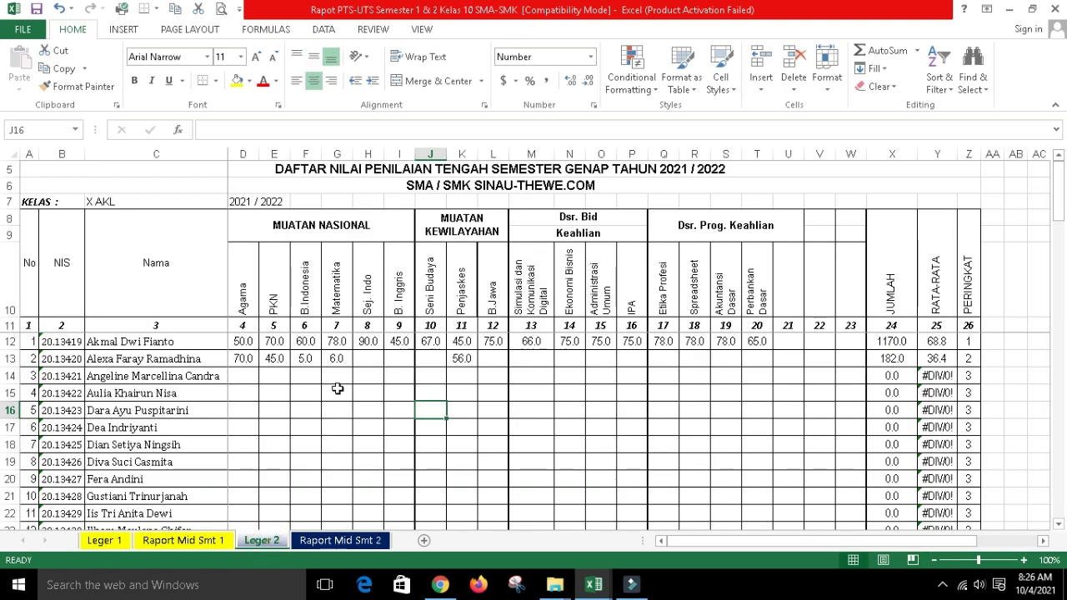
pyautogui.moveTo(243, 342); pyautogui.dragTo(671, 411)
pyautogui.click(638, 425)
pyautogui.moveTo(242, 342); pyautogui.dragTo(560, 397)
pyautogui.click(337, 409)
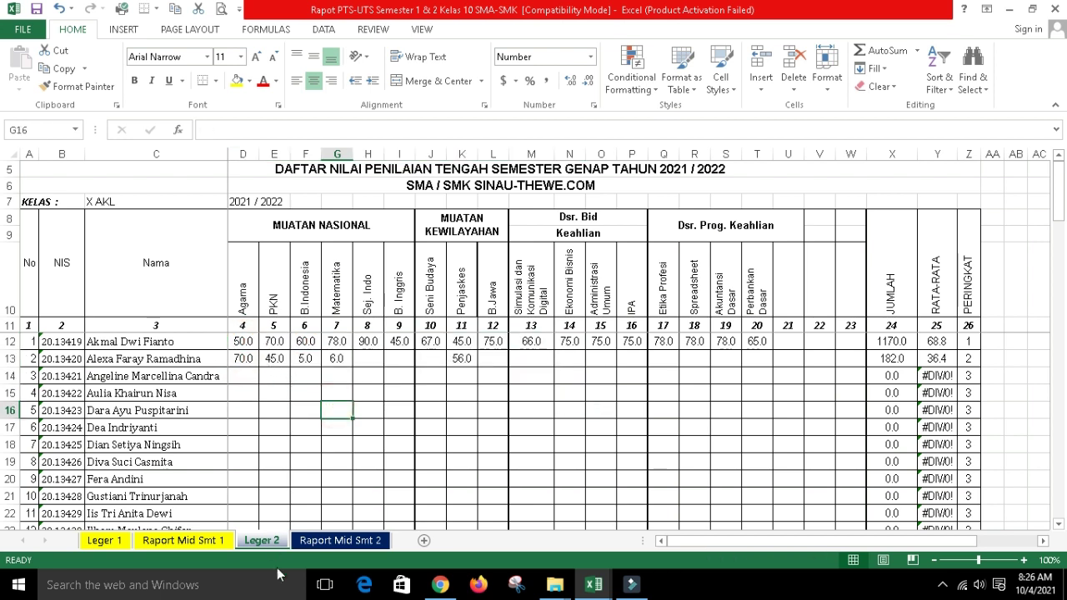
# Examine the first student's semester 2 report on Raport Mid Smt 2, then return to Raport Mid Smt 1
pyautogui.click(320, 540)
pyautogui.scroll(-3, 391, 461)
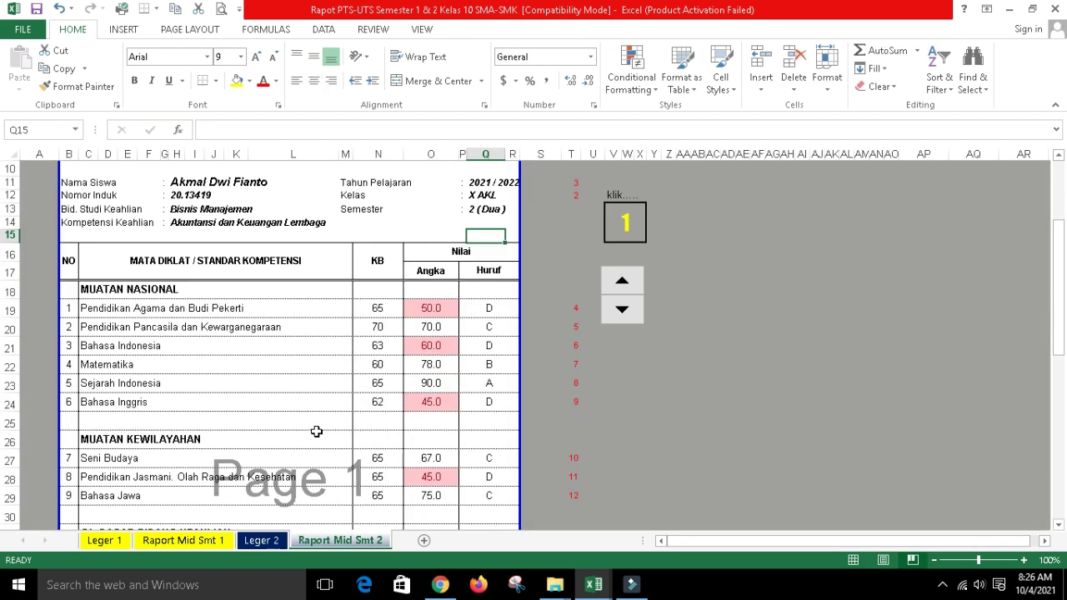
pyautogui.click(324, 460)
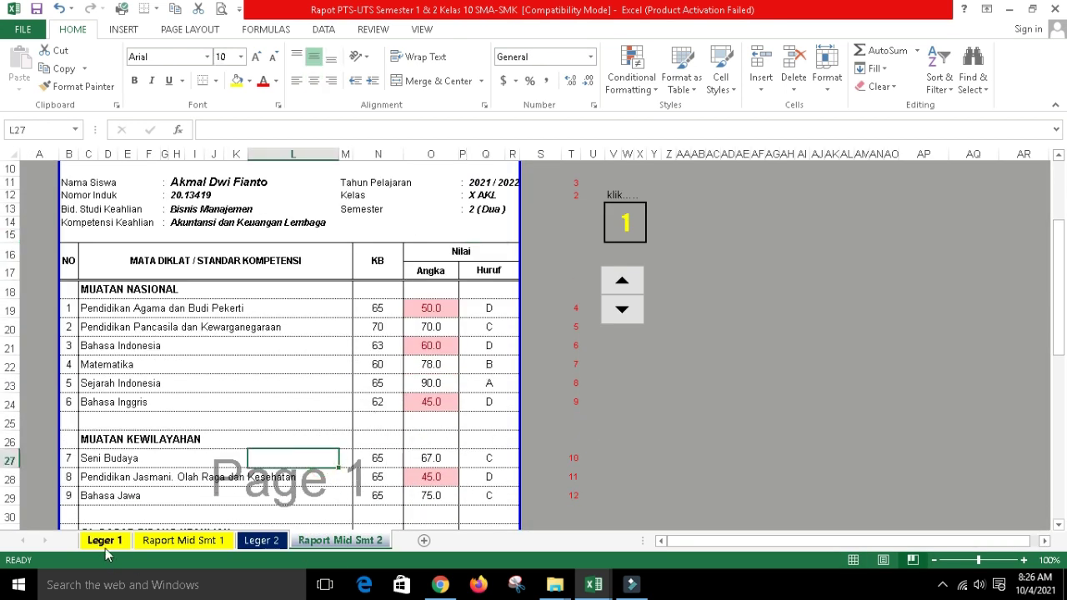
pyautogui.click(171, 540)
pyautogui.click(326, 450)
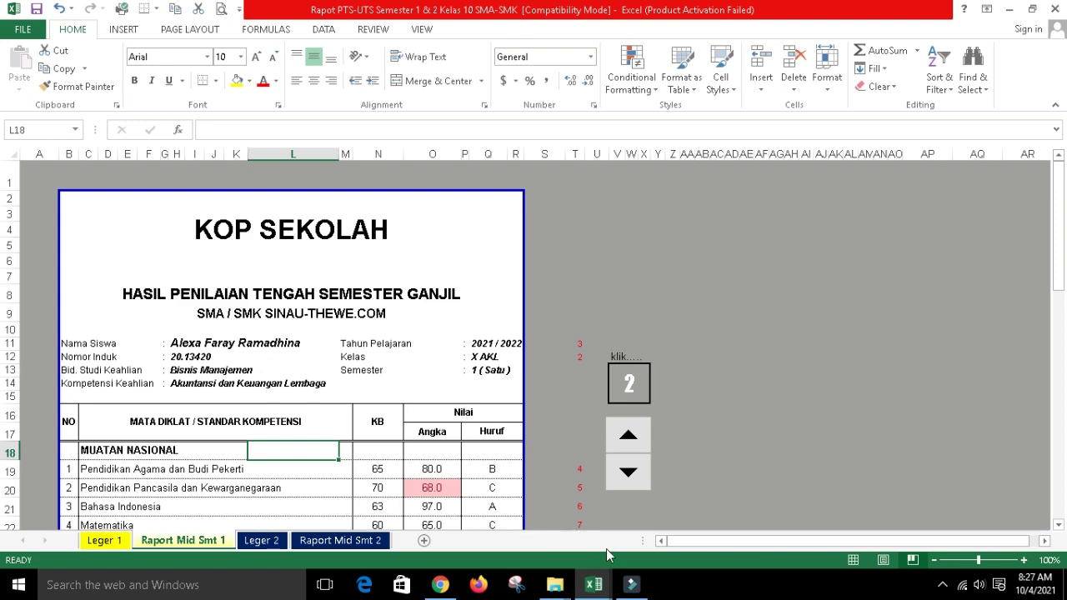
# Switch to the class 12 report card workbook and look over its Leger 5 and Raport Mid Smt 5 sheets
pyautogui.click(594, 585)
pyautogui.click(644, 548)
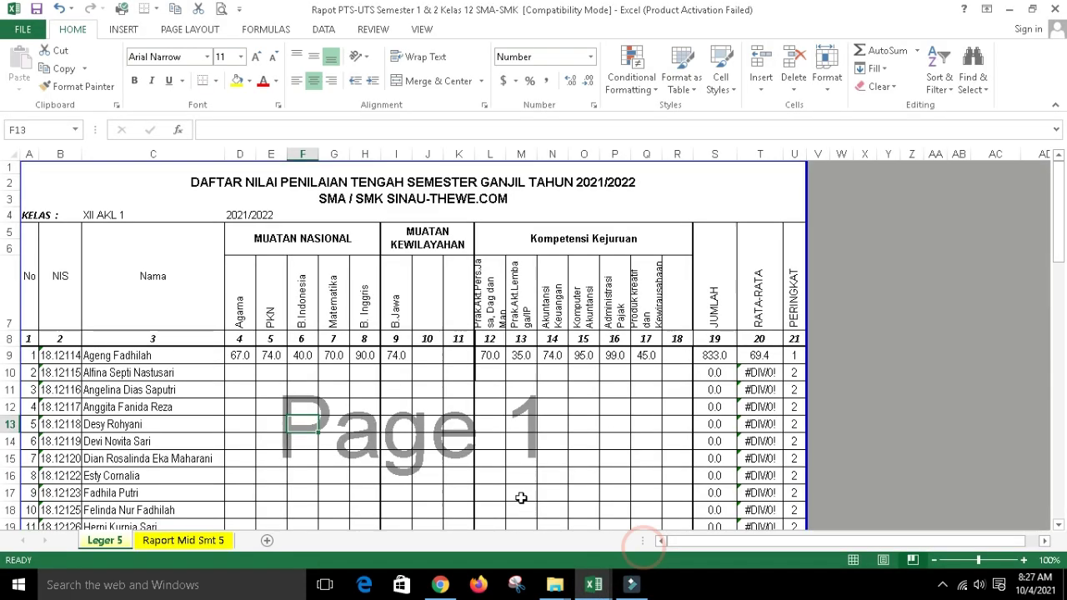
pyautogui.click(297, 442)
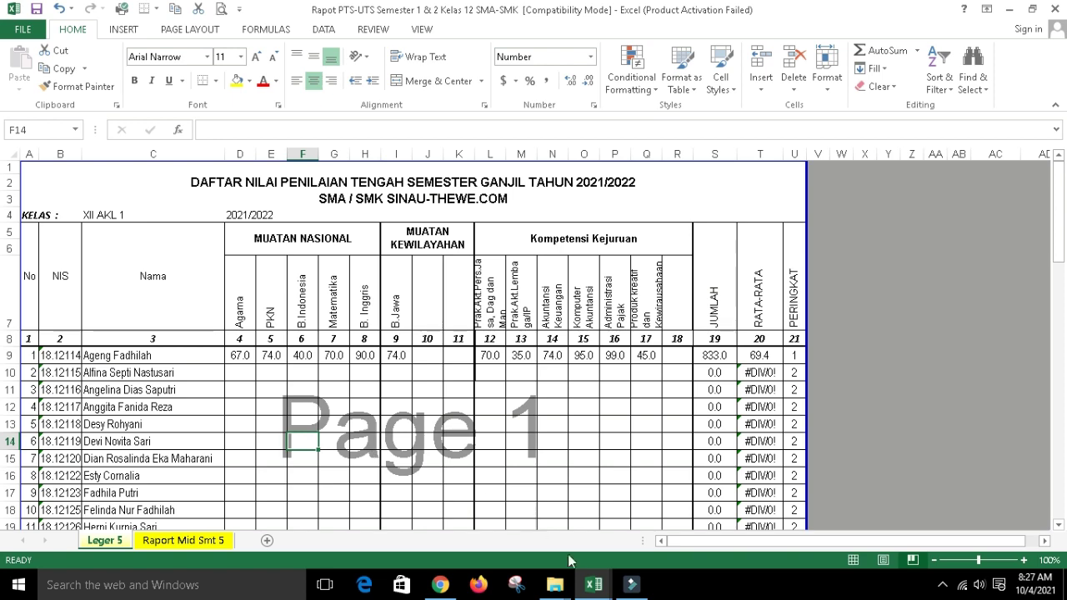
pyautogui.click(299, 428)
pyautogui.click(138, 543)
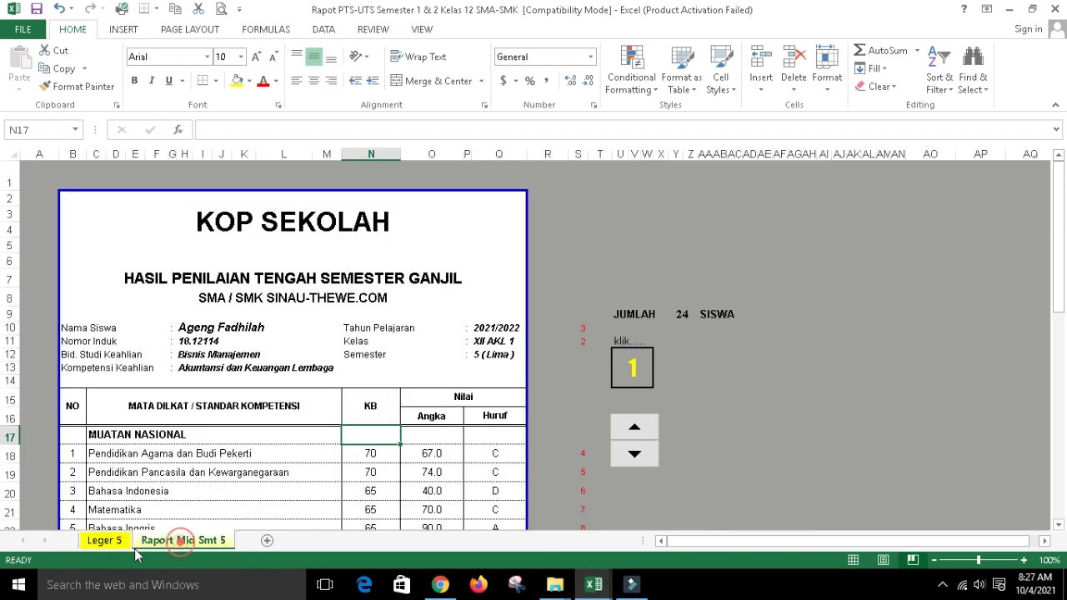
pyautogui.click(103, 544)
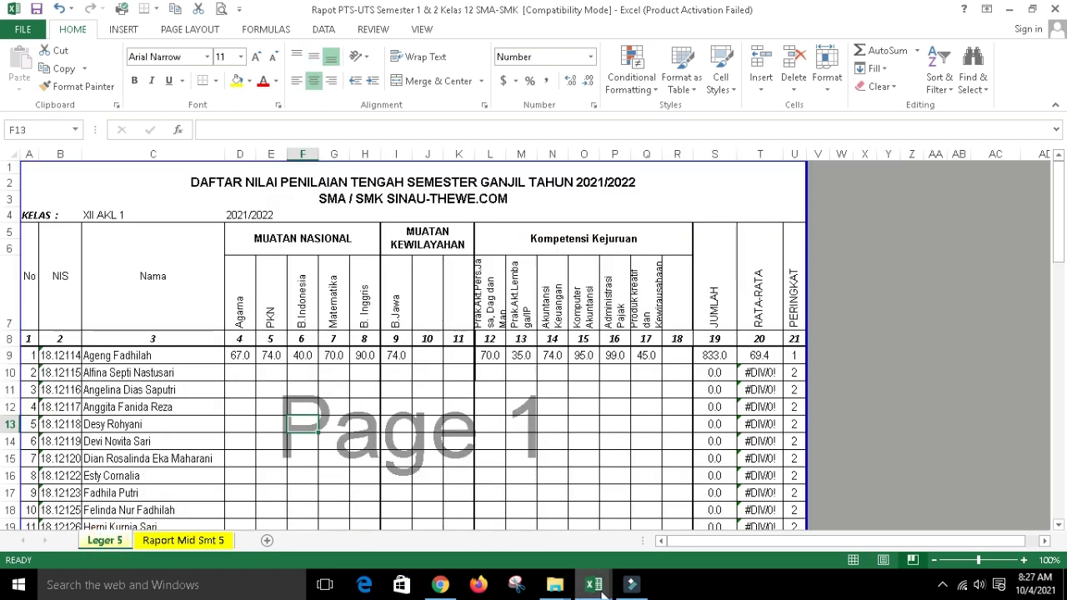
# Switch back to the class 10 workbook and select cell F15 on Leger 1
pyautogui.moveTo(594, 584)
pyautogui.click(475, 543)
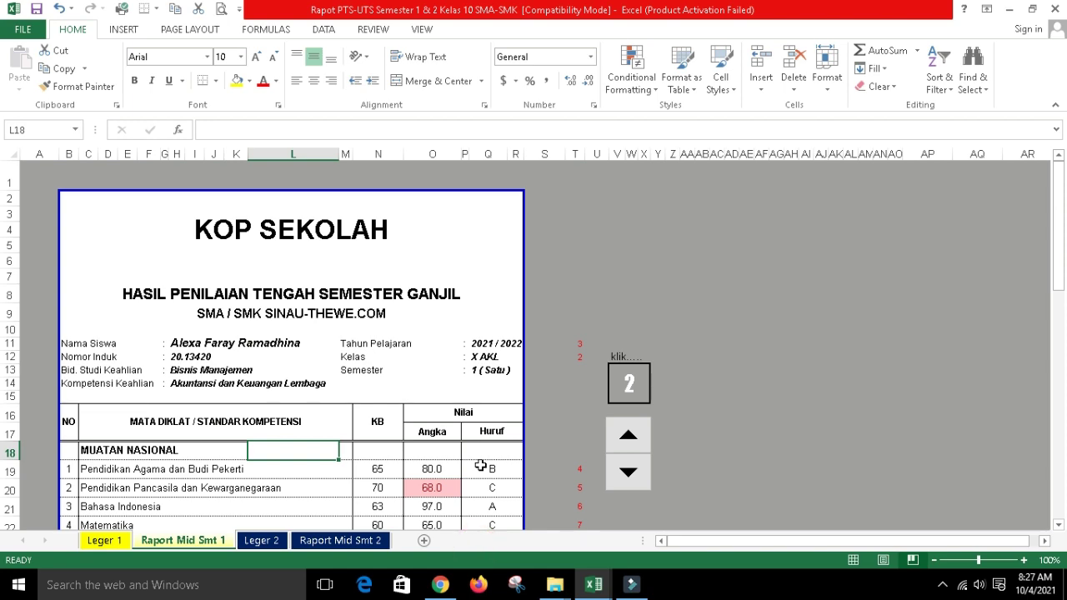
pyautogui.click(117, 541)
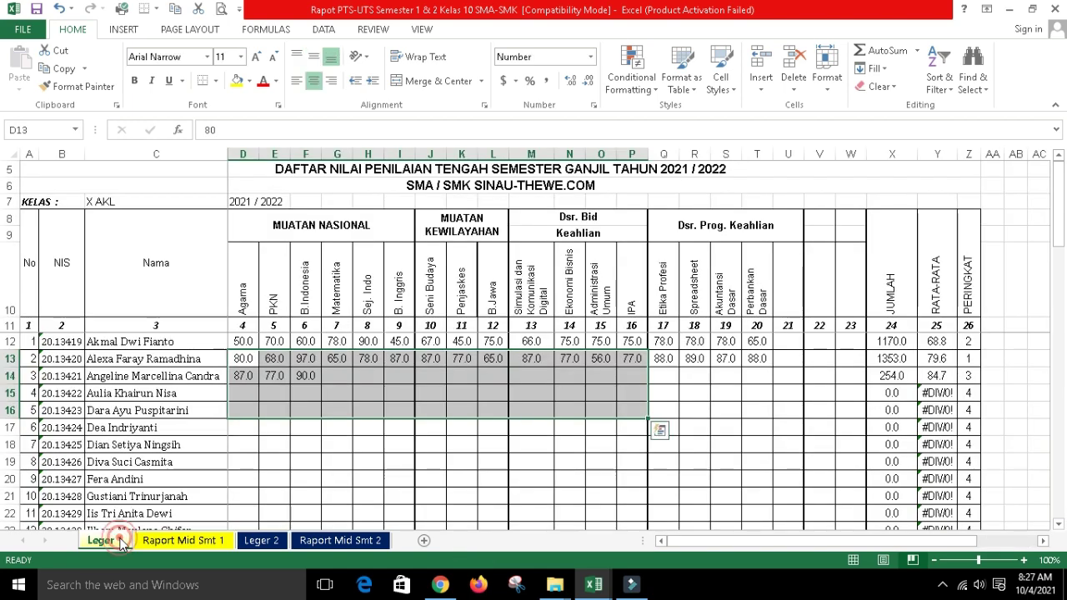
pyautogui.click(296, 396)
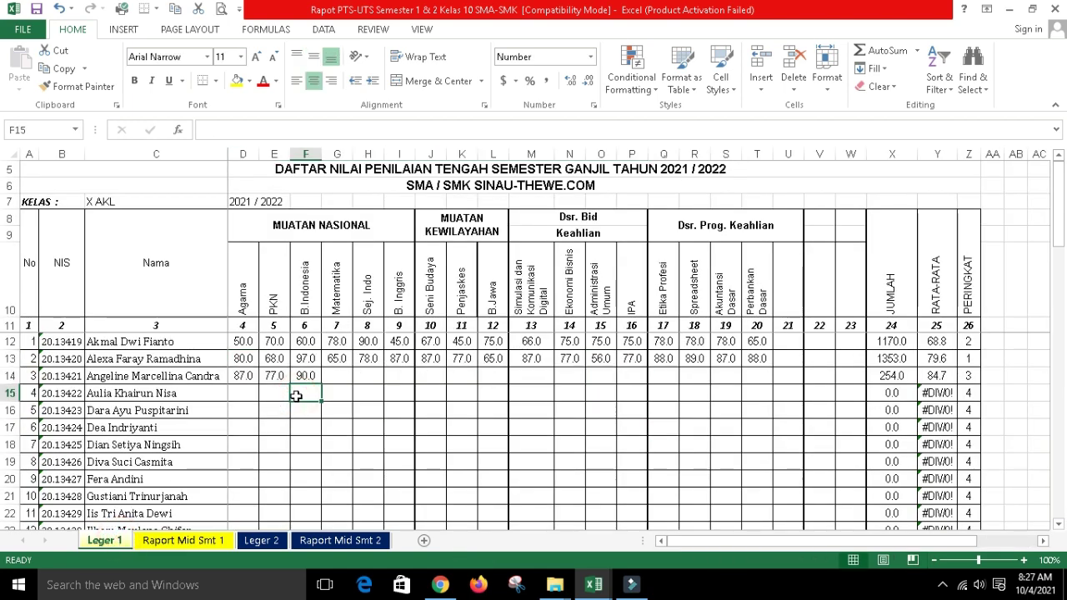